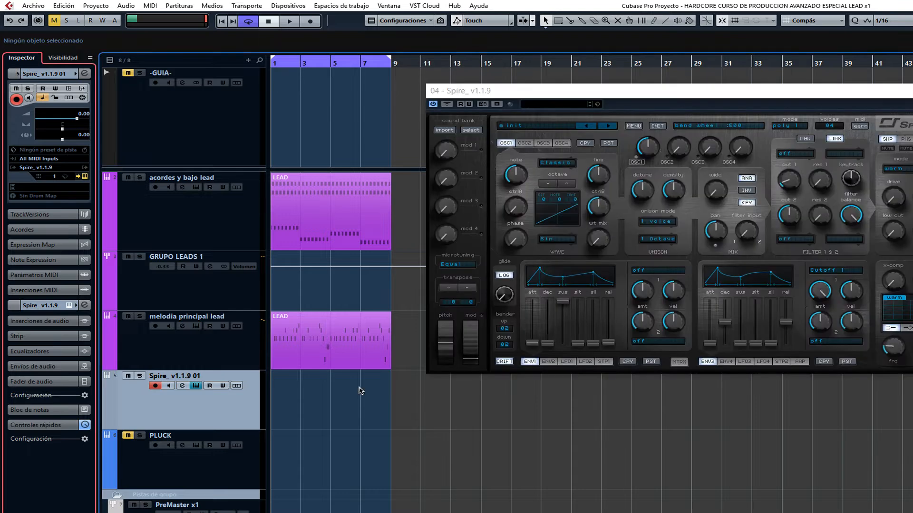
Solo the Spire track and reposition the Spire window beside the tracks.
mouse_move(626, 96)
left_mouse_down()
mouse_move(661, 99)
mouse_move(648, 87)
mouse_move(612, 89)
mouse_move(625, 88)
left_mouse_up()
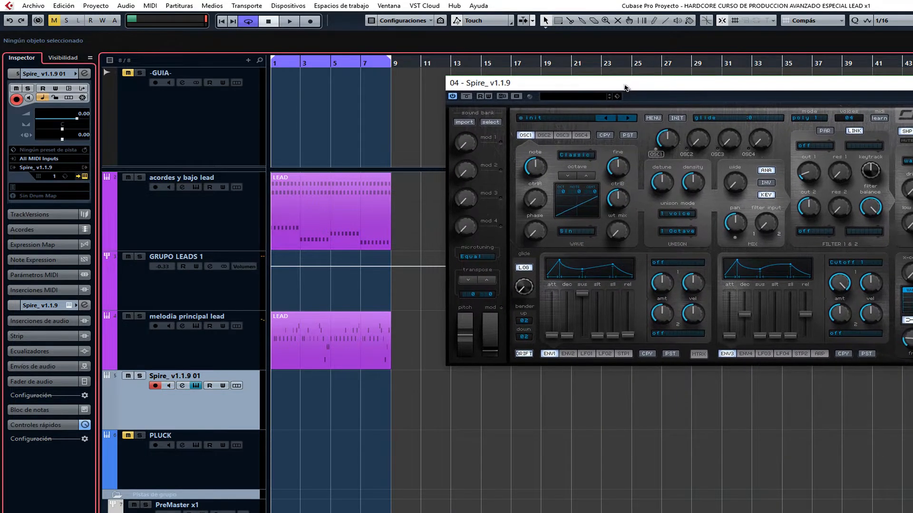
left_click(140, 376)
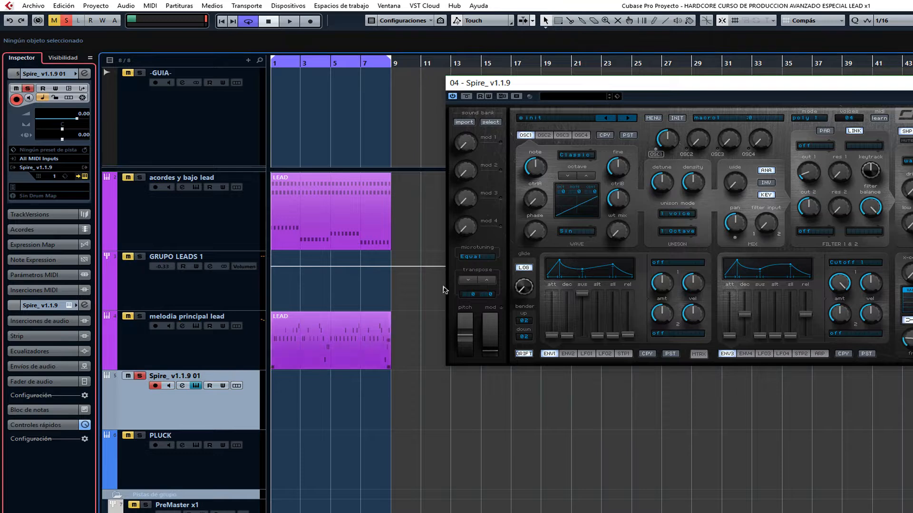
left_click_drag(610, 84, 624, 83)
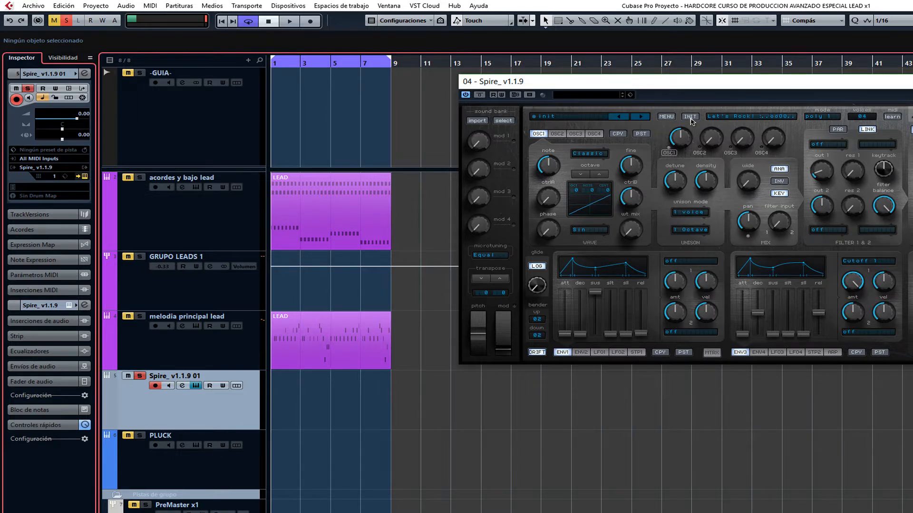
left_click_drag(672, 82, 653, 72)
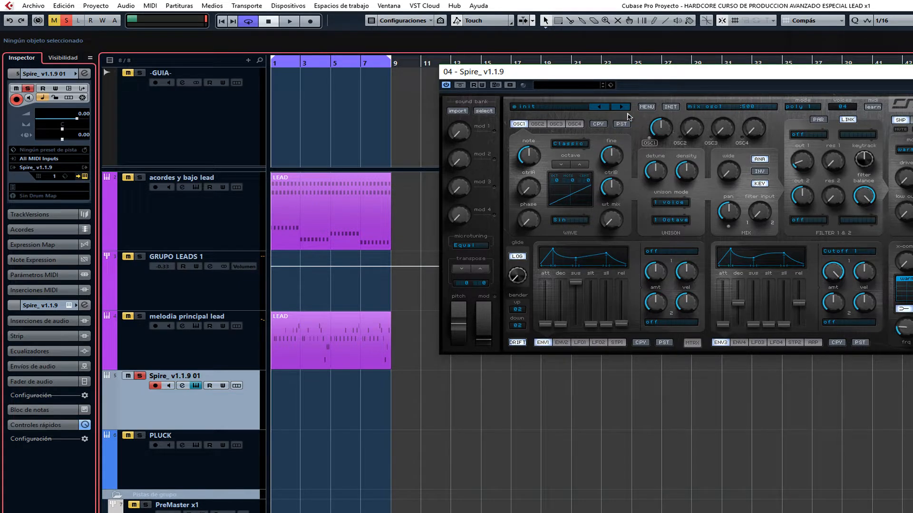
left_click(328, 177)
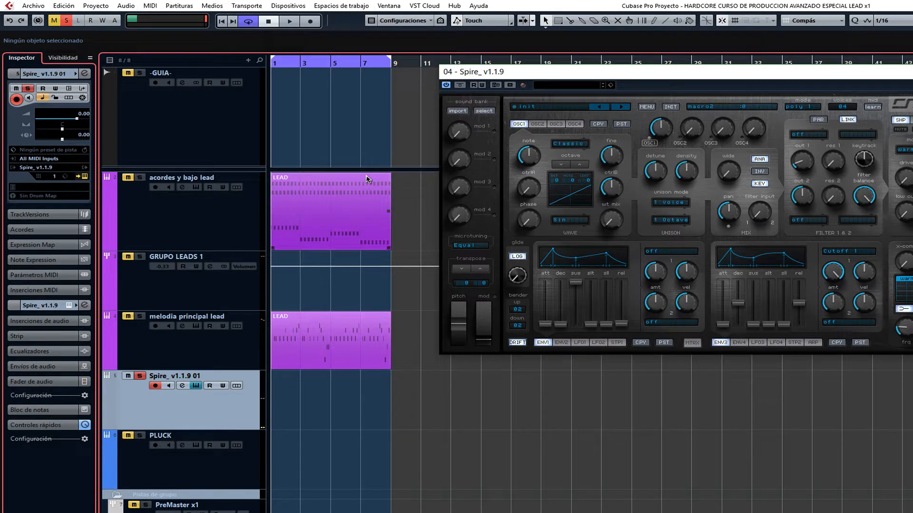
Set OSC1's unison mode to 8 voices and raise its wide control to maximum.
left_click(669, 203)
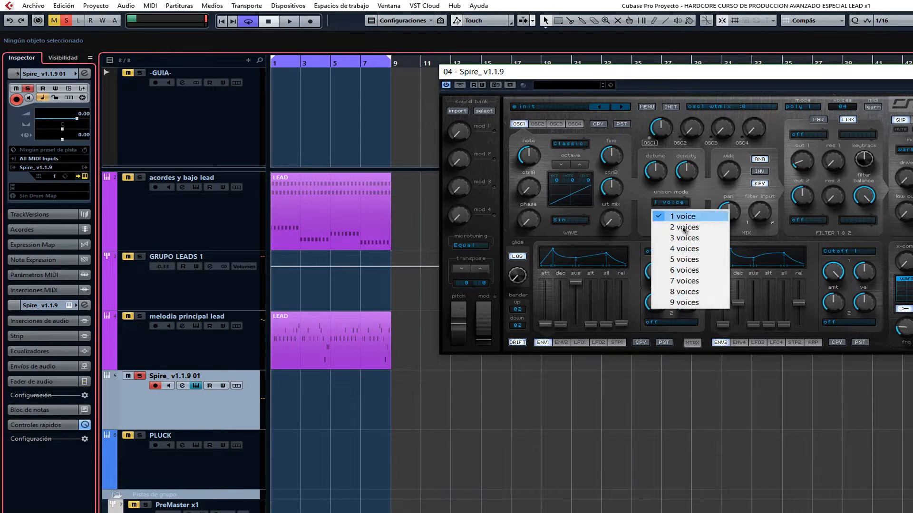
left_click(684, 292)
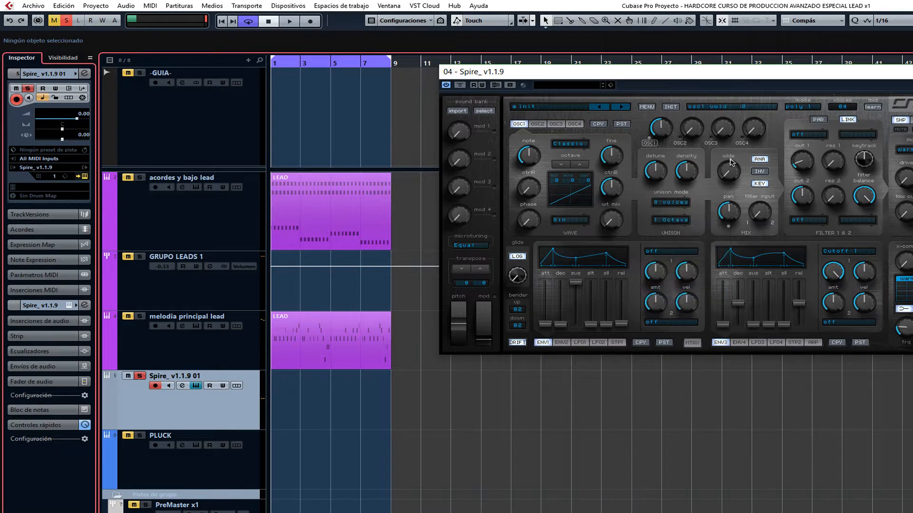
left_click_drag(731, 162, 753, 54)
Try the FM oscillator type on OSC1 and return it to Classic.
left_click(567, 146)
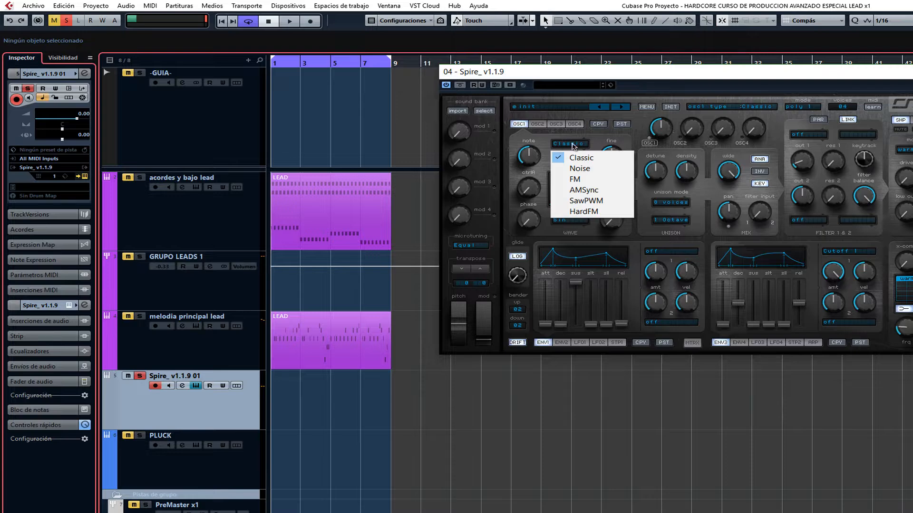
left_click(573, 181)
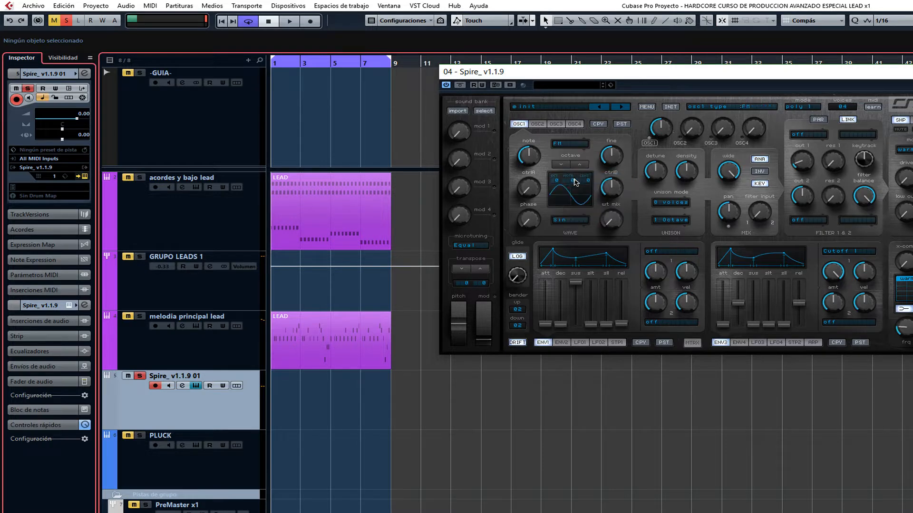
left_click(573, 146)
left_click(575, 154)
Sweep OSC1's wt mix up to 1000 and back to 0 with the Sin wave.
left_click_drag(607, 128, 607, 81)
left_click_drag(612, 220, 636, 352)
left_click_drag(619, 226, 617, 110)
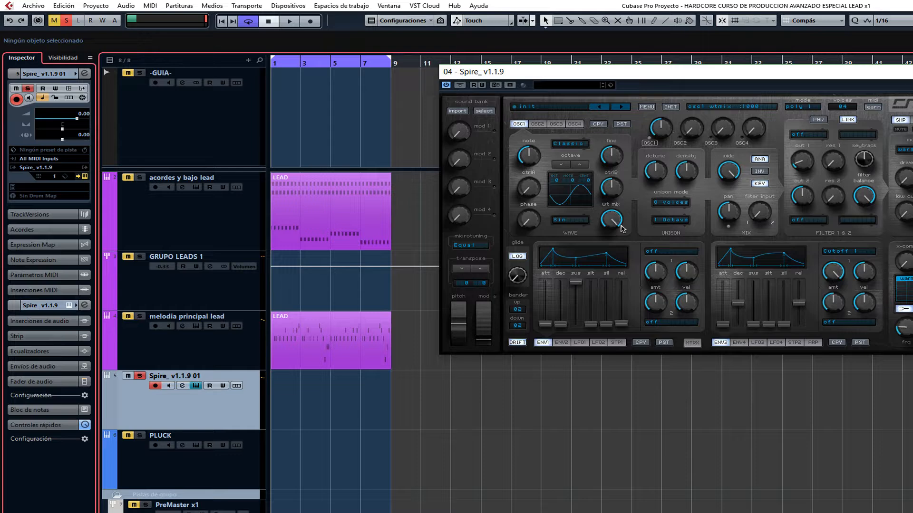
mouse_move(614, 221)
left_mouse_down()
mouse_move(631, 278)
mouse_move(631, 218)
left_mouse_up()
left_click_drag(612, 220, 631, 327)
Set OSC1's wave to Vocal 3 and raise its wt mix to 1000.
left_click(564, 223)
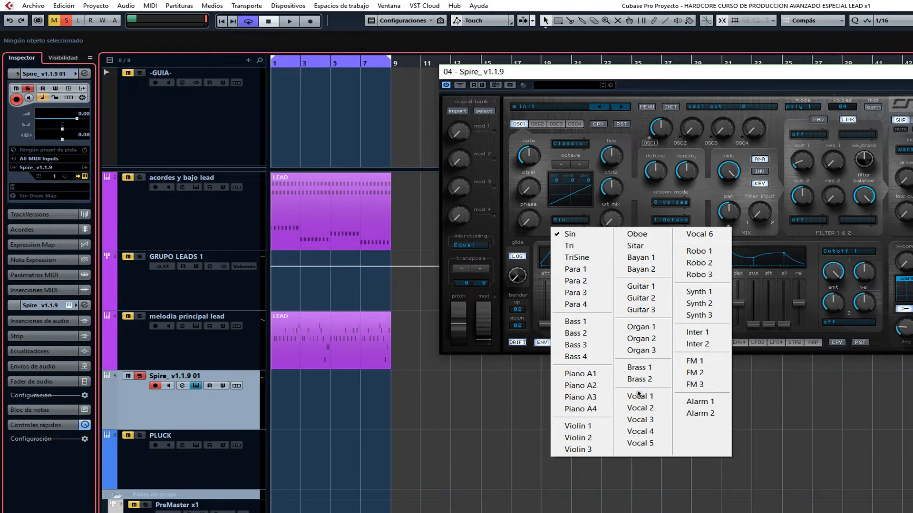
left_click(638, 421)
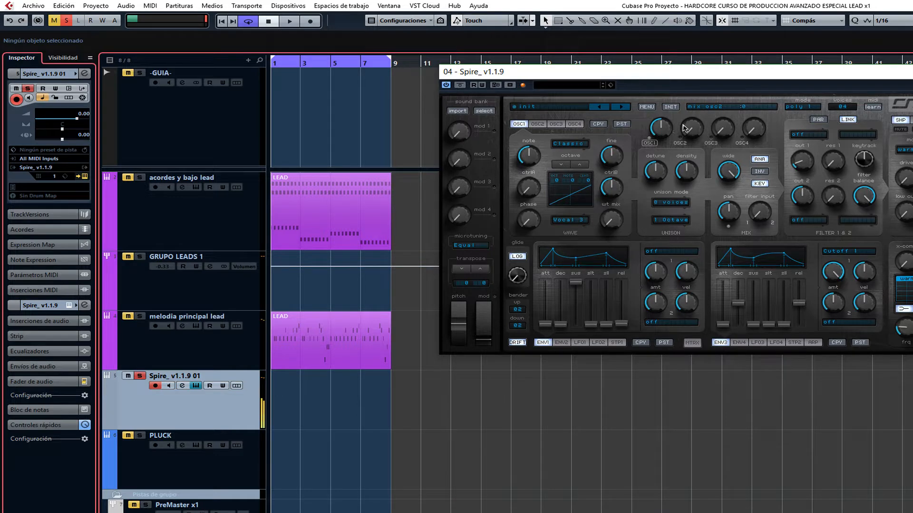
left_click_drag(609, 221, 620, 93)
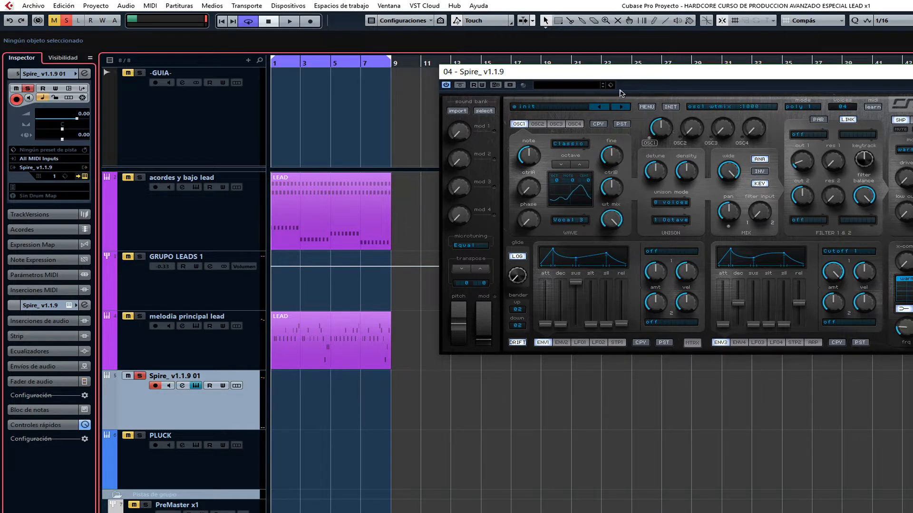
left_click(646, 179)
Lengthen the ENV1 release and raise the reverb's decay in the effects section.
left_click_drag(622, 324, 627, 310)
left_click(912, 120)
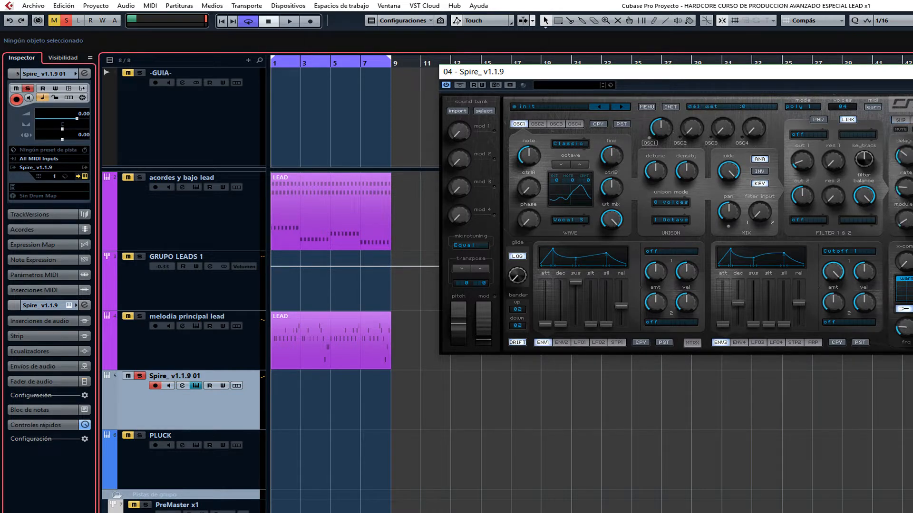
left_click(912, 120)
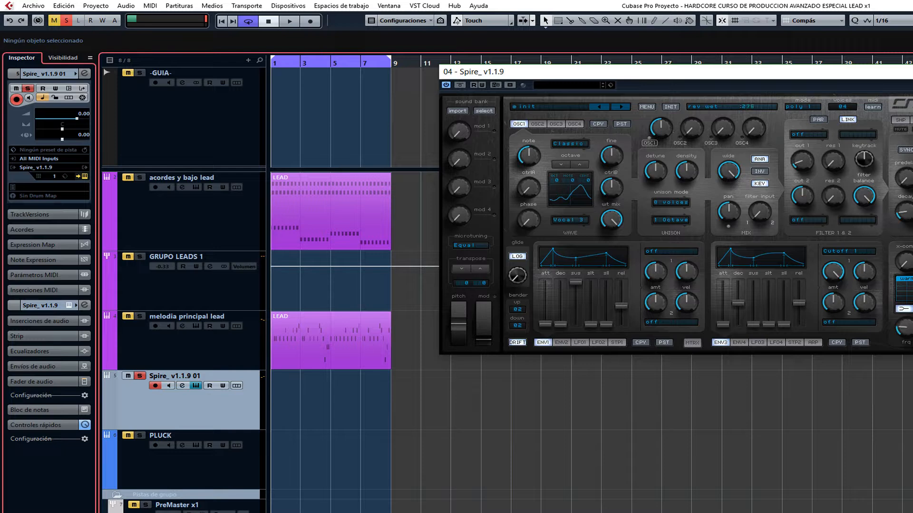
left_click_drag(905, 212, 905, 180)
left_click_drag(622, 306, 621, 309)
Set filter 1 to the perfecto type.
left_click(808, 134)
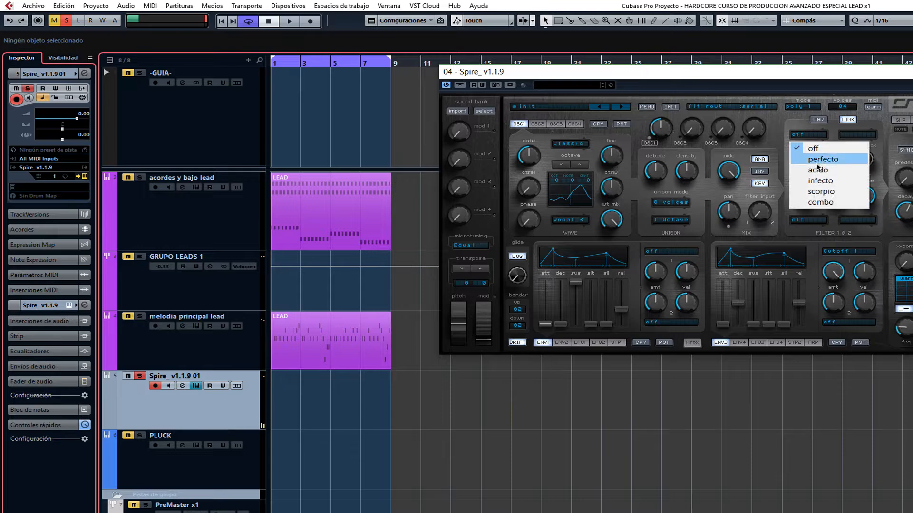
left_click(813, 159)
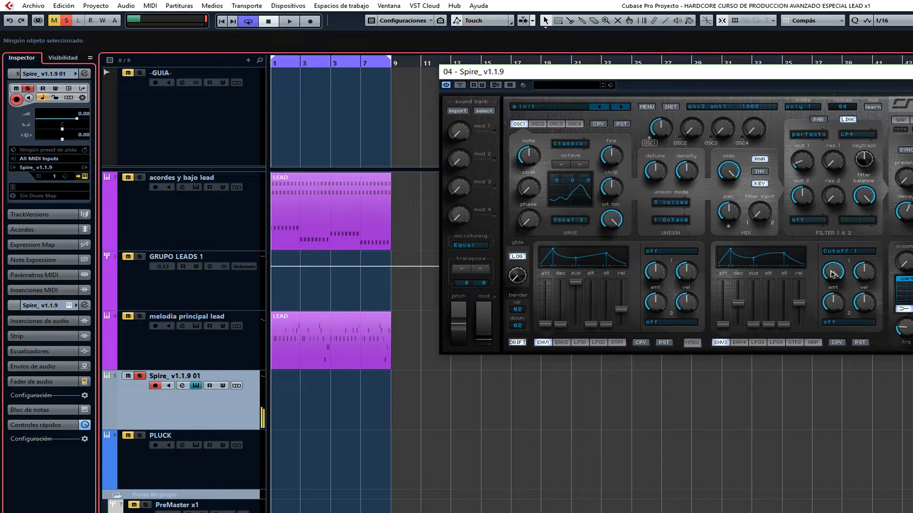
Try the Sin wave on OSC1 and change it to Vocal 1.
left_click(570, 220)
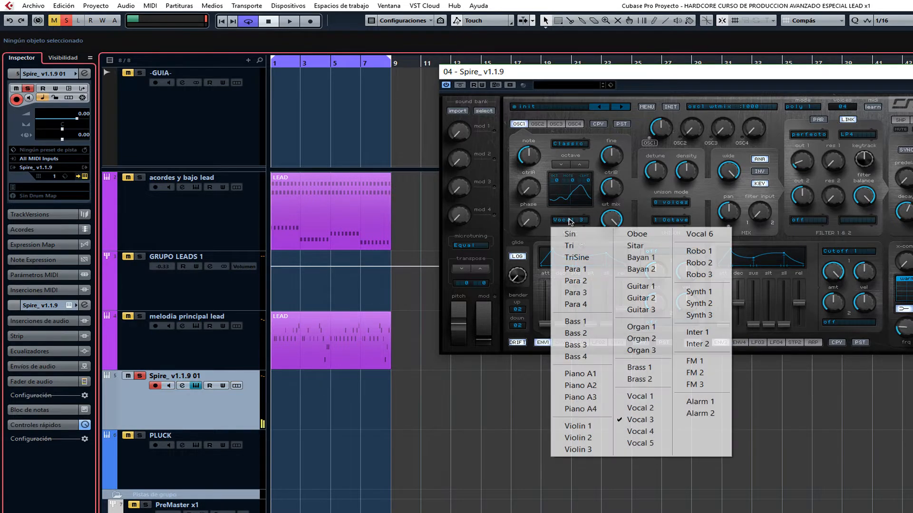
left_click(570, 233)
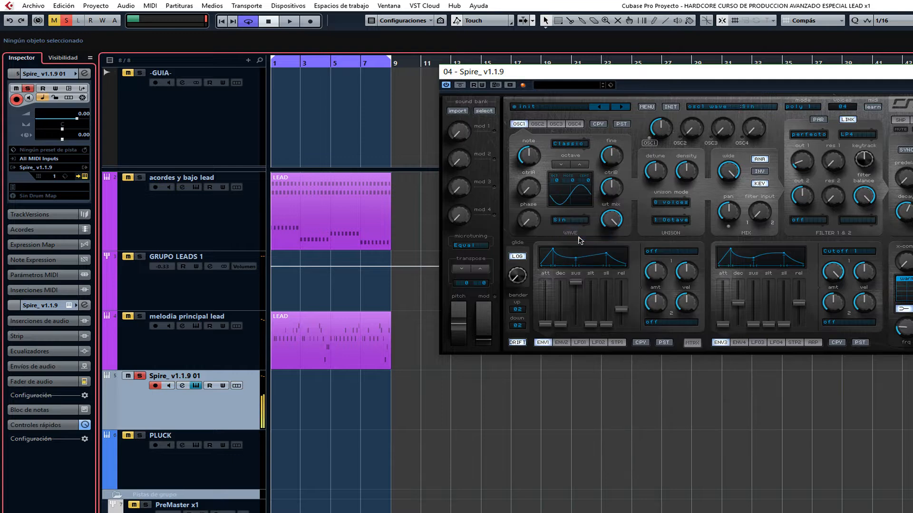
left_click(571, 221)
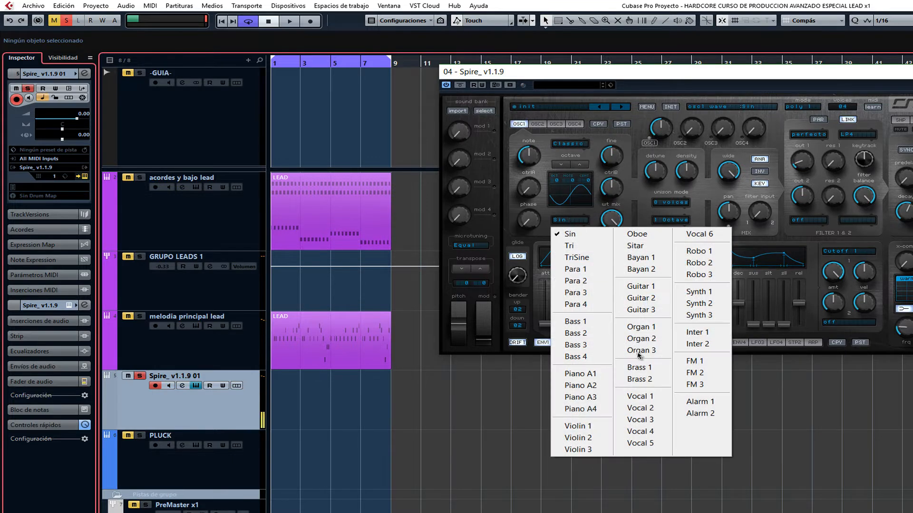
left_click(650, 400)
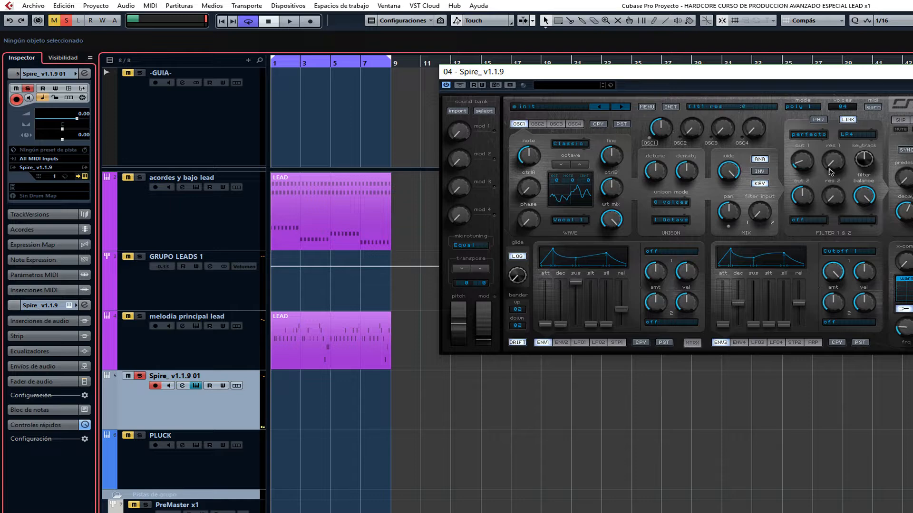
Open the filter 1 cutoff to maximum and shift the Spire window slightly.
left_click_drag(805, 143, 795, 67)
left_click_drag(738, 79, 743, 65)
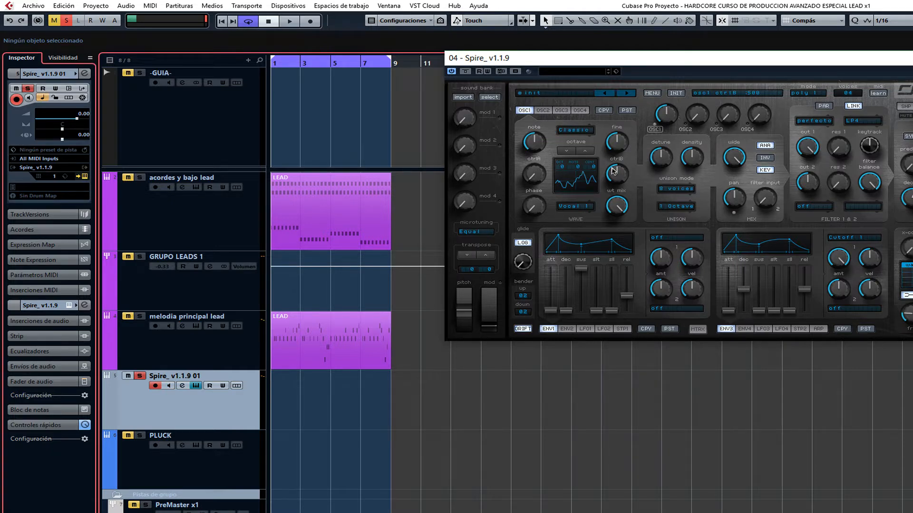
Audition OSC1's Vocal 1 wave with the wt mix at about 495 and nearby settings.
left_click_drag(617, 209, 634, 270)
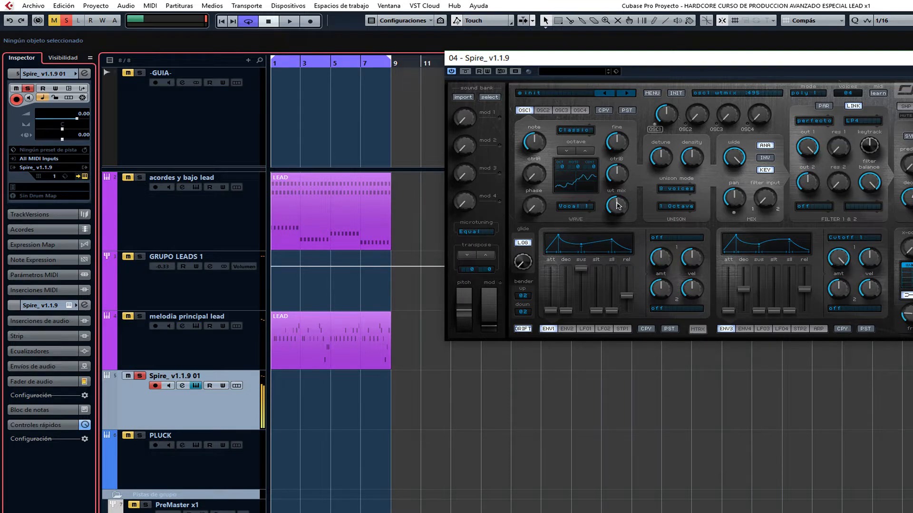
left_click_drag(622, 206, 634, 250)
left_click_drag(617, 220, 630, 198)
left_click_drag(626, 222, 627, 201)
Reopen Spire, sweep OSC1's wt mix from 0 to 1000 and settle it partway below maximum.
key("ctrl+w")
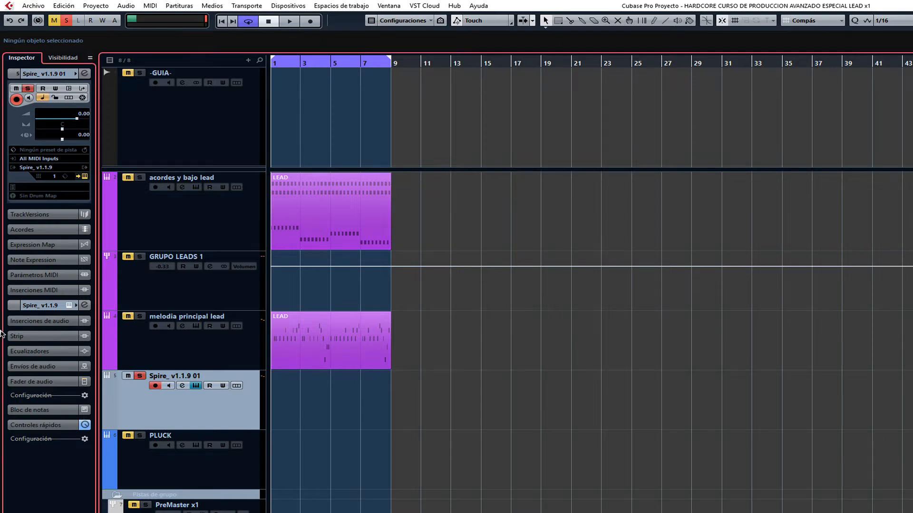
left_click(377, 280)
left_click_drag(617, 201, 640, 285)
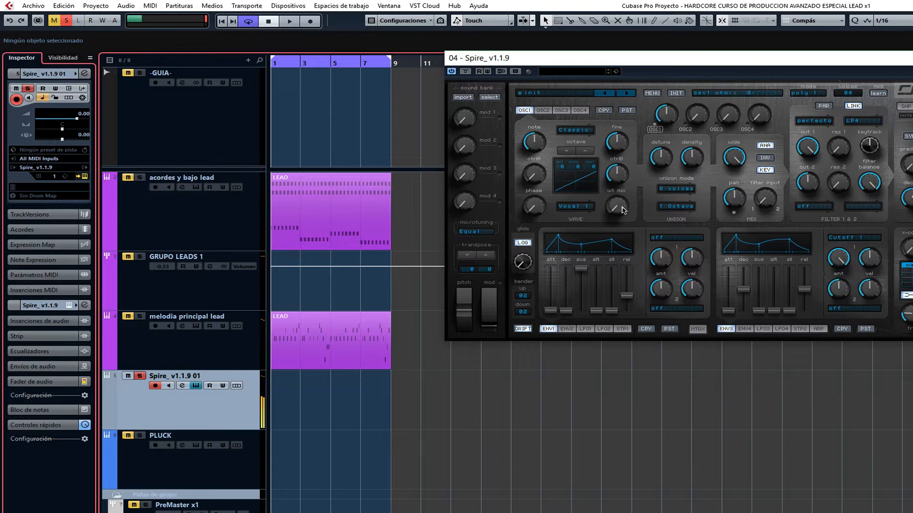
left_click_drag(622, 208, 638, 55)
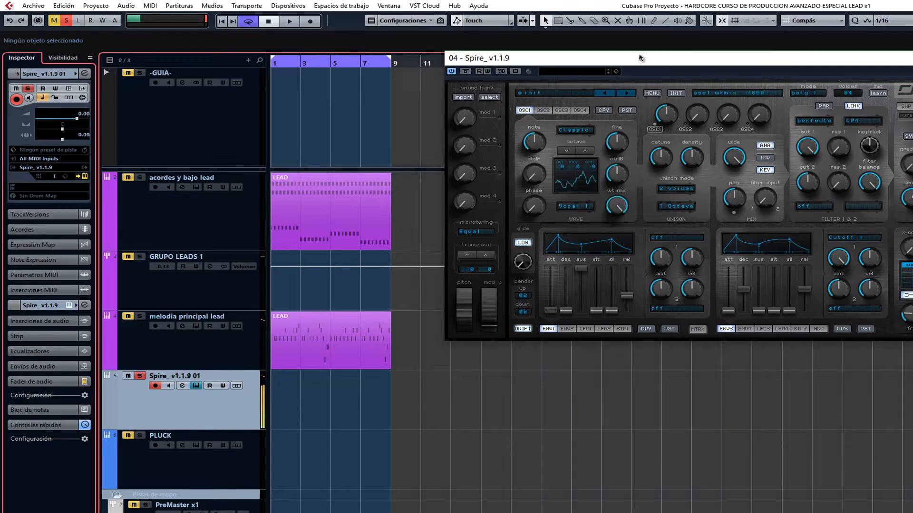
mouse_move(617, 209)
left_mouse_down()
mouse_move(627, 250)
mouse_move(624, 217)
left_mouse_up()
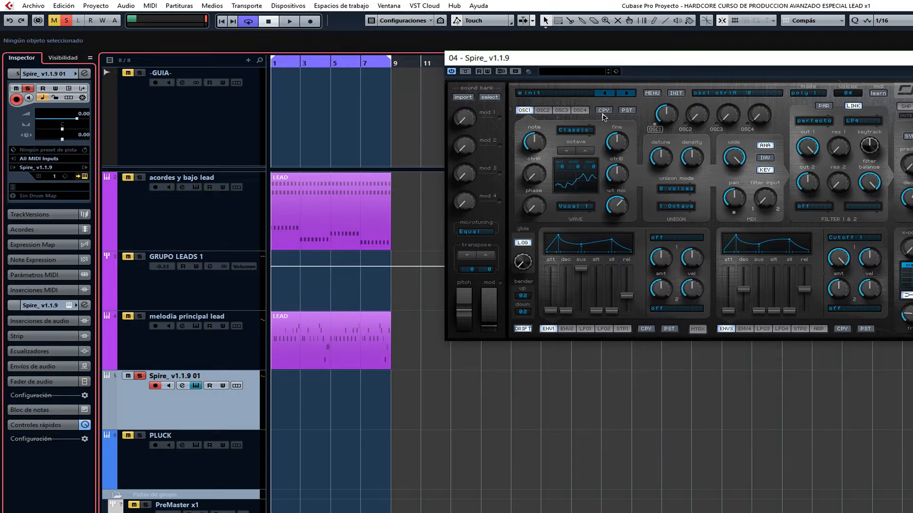
Copy OSC1's settings into OSC2 one octave higher and raise OSC2's mix level.
left_click(543, 113)
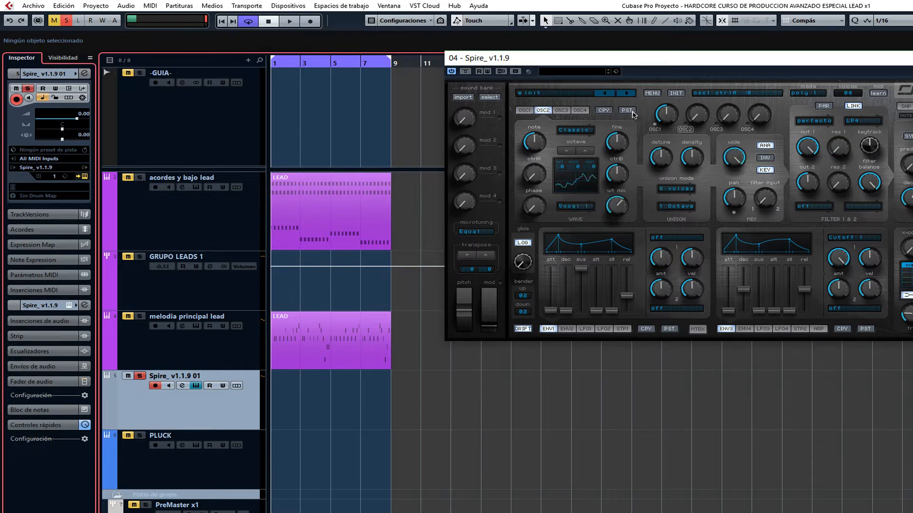
left_click(587, 153)
left_click_drag(692, 120, 695, 71)
Sweep the filter 1 cutoff down and back up to maximum to audition both oscillators.
left_click_drag(806, 136, 831, 252)
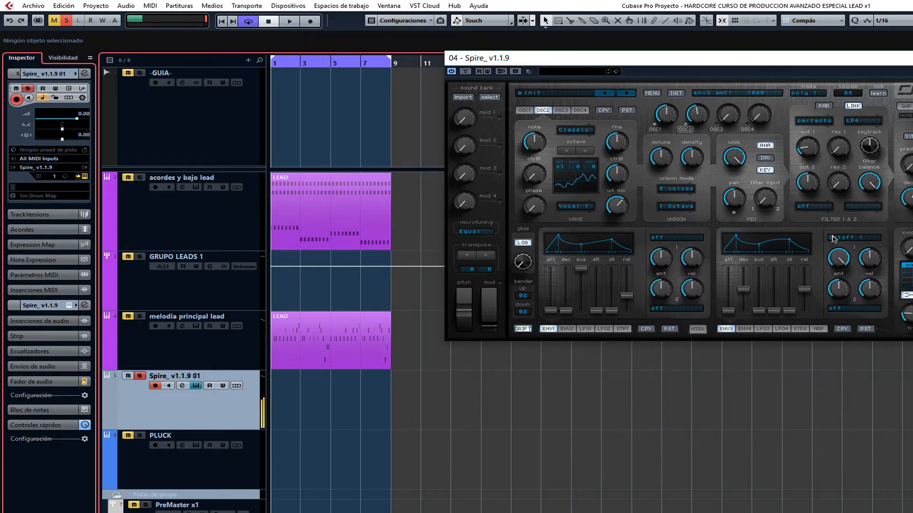
left_click_drag(802, 152, 828, 24)
left_click(688, 131)
left_click(689, 131)
left_click(912, 58)
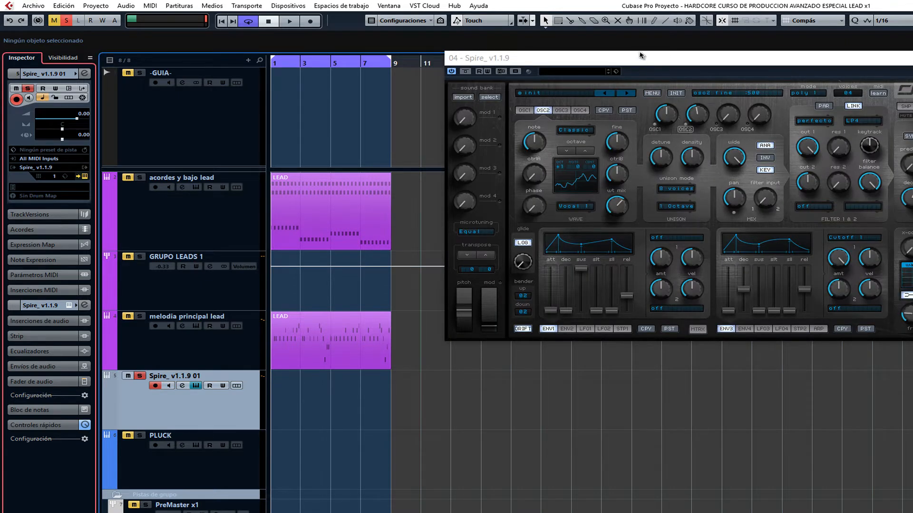
Move the Spire window and browse OSC2's available waves without changing the selection.
left_click_drag(641, 56, 610, 48)
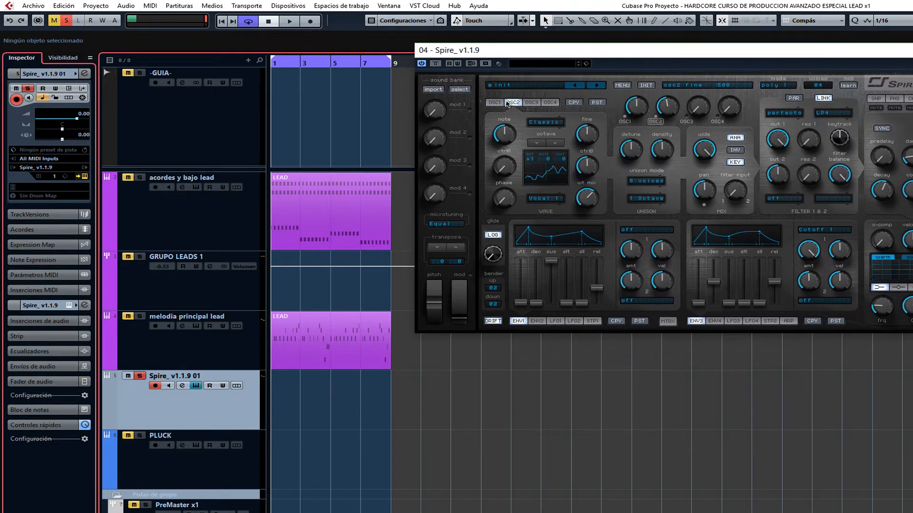
left_click(546, 198)
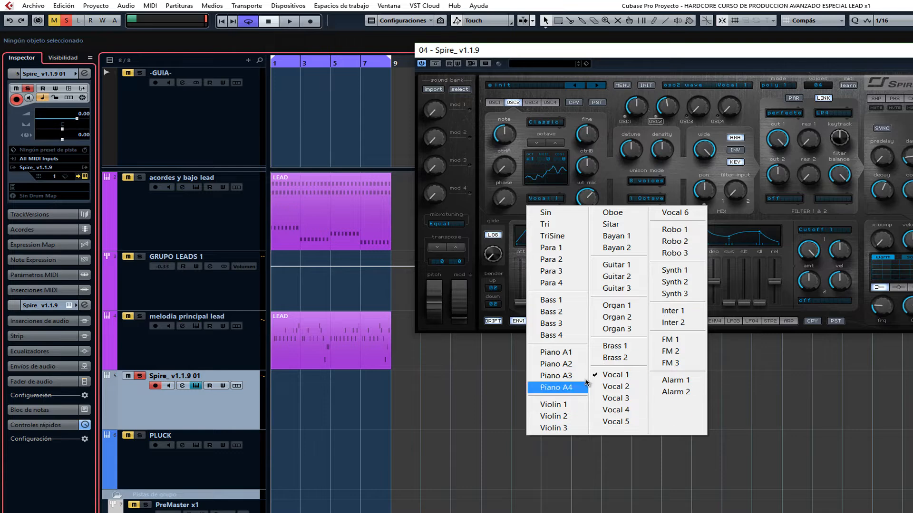
left_click(449, 425)
Duplicate the Spire_ v1.1.9 01 track, turn off solo on the original, and open the copy's Spire instance beside the track list.
right_click(239, 416)
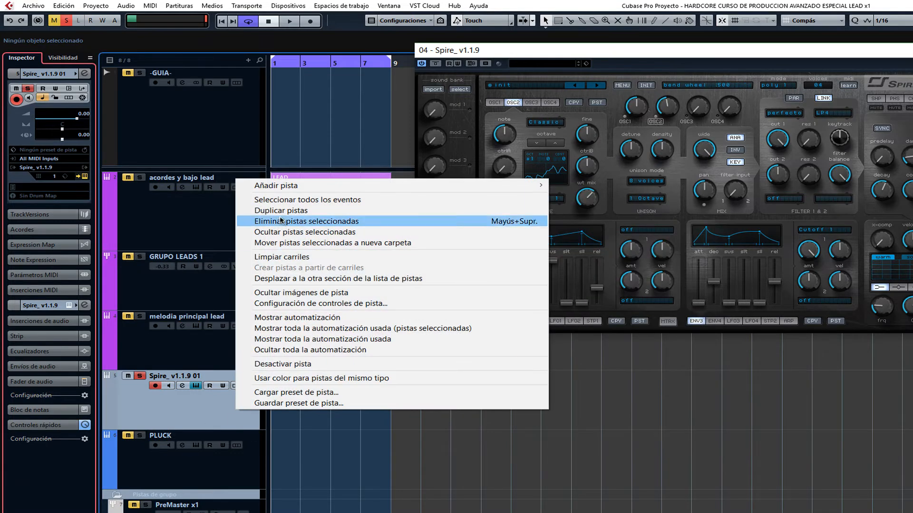
left_click(280, 210)
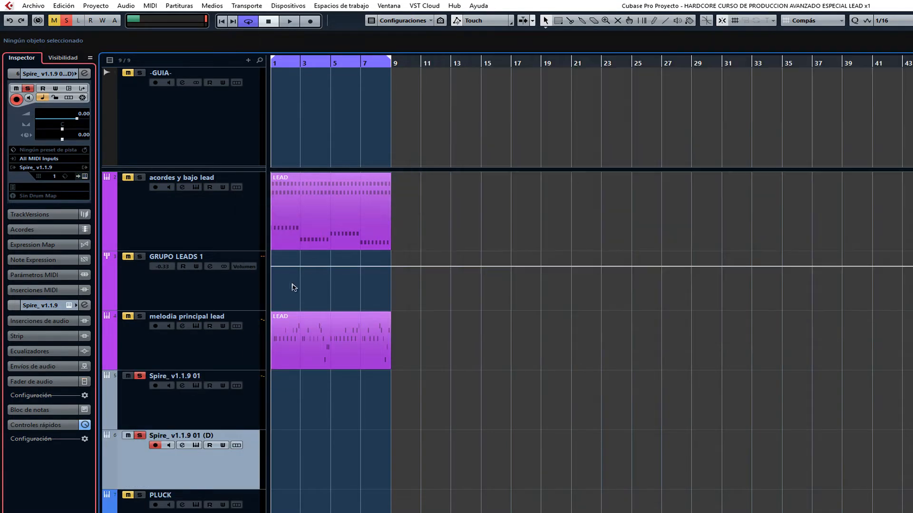
left_click(139, 376)
left_click(85, 176)
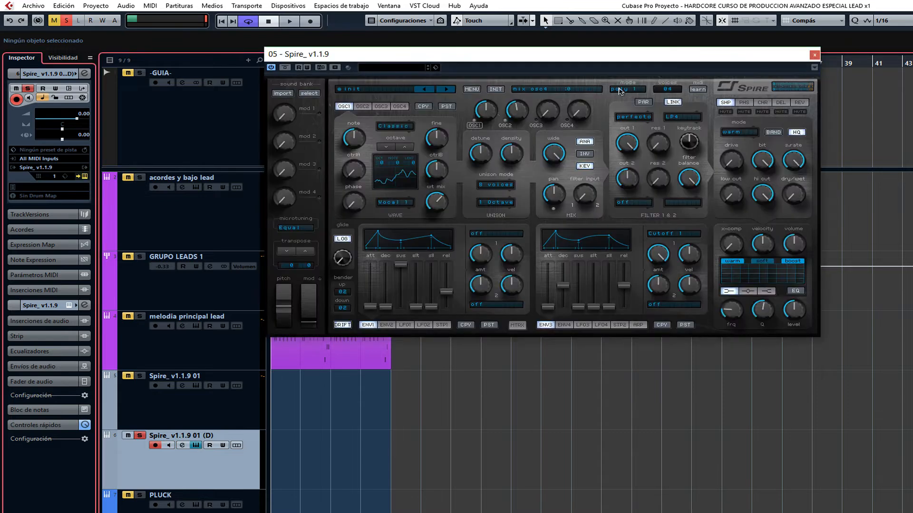
left_click_drag(534, 54, 666, 54)
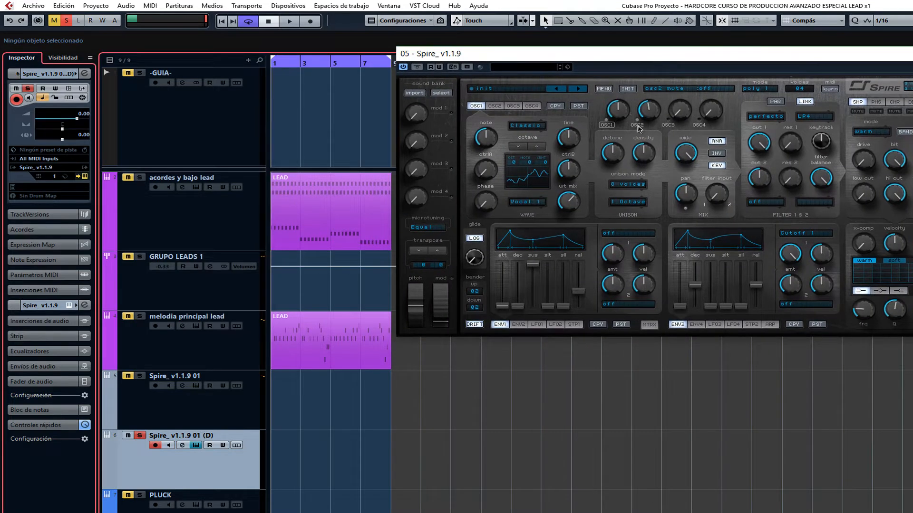
Mute OSC2 in the duplicated Spire and set OSC1's wave to Para 1.
left_click(637, 126)
left_click(530, 205)
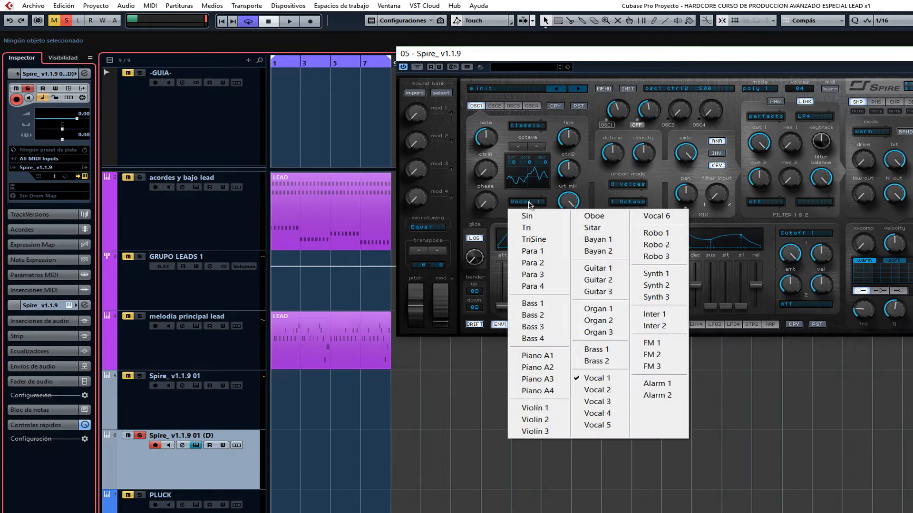
left_click(539, 252)
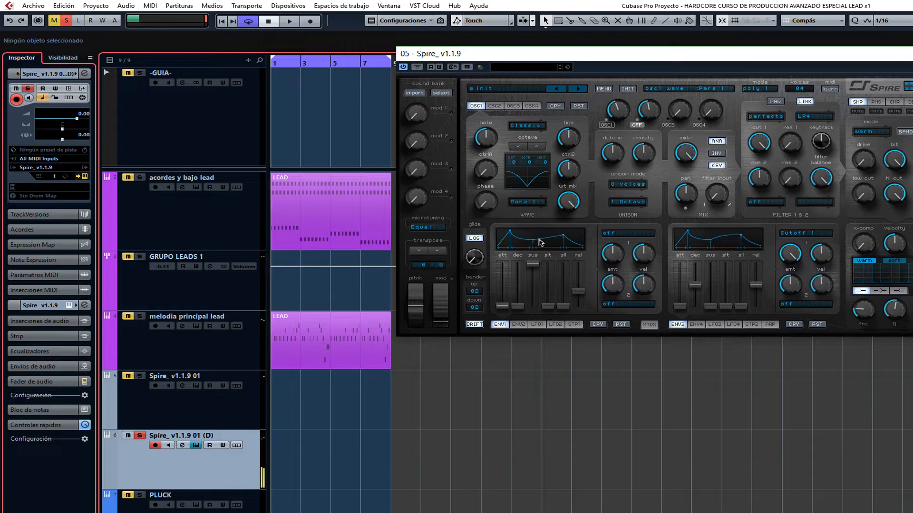
Examine the duplicated track's frequency spectrum in its channel equalizer.
left_click(84, 74)
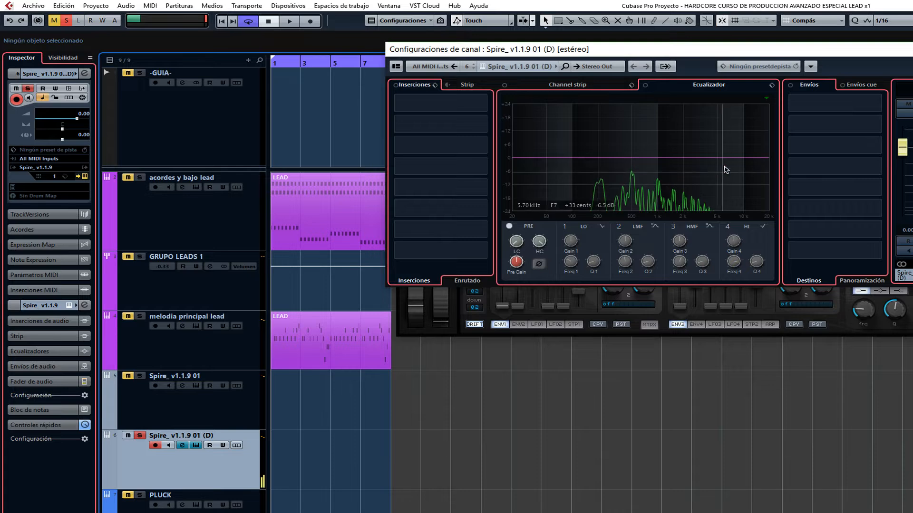
left_click(909, 49)
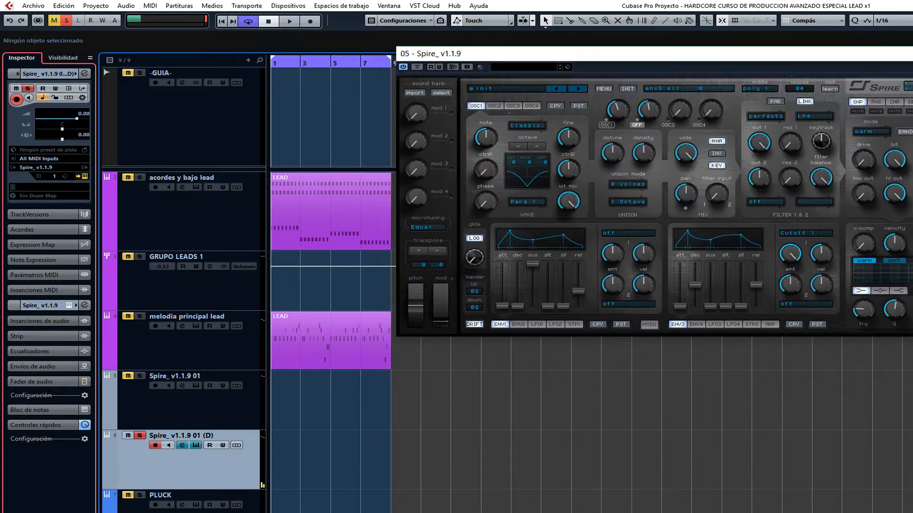
Sweep OSC1's wt mix up and down and lower the filter 1 cutoff to about 175 to audition the Para 1 wave.
left_click_drag(576, 205, 588, 182)
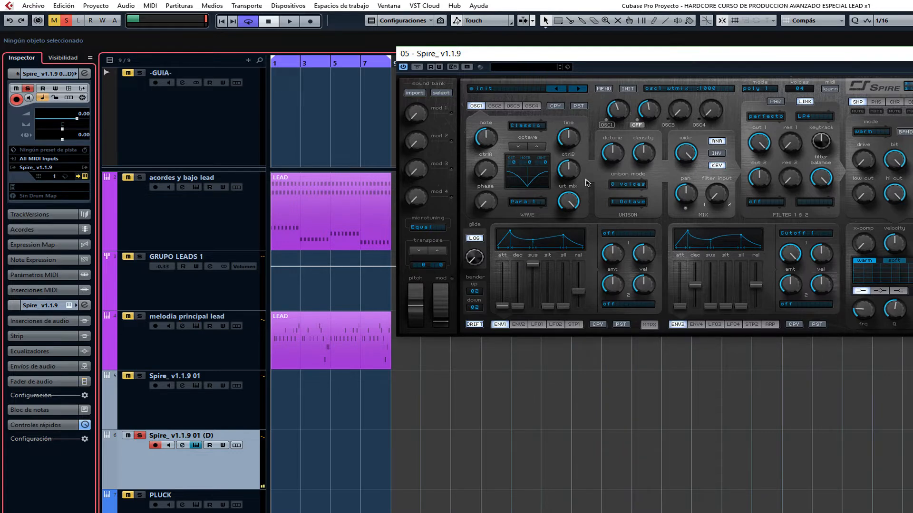
left_click_drag(573, 206, 581, 312)
left_click_drag(576, 206, 573, 87)
left_click_drag(759, 142, 783, 245)
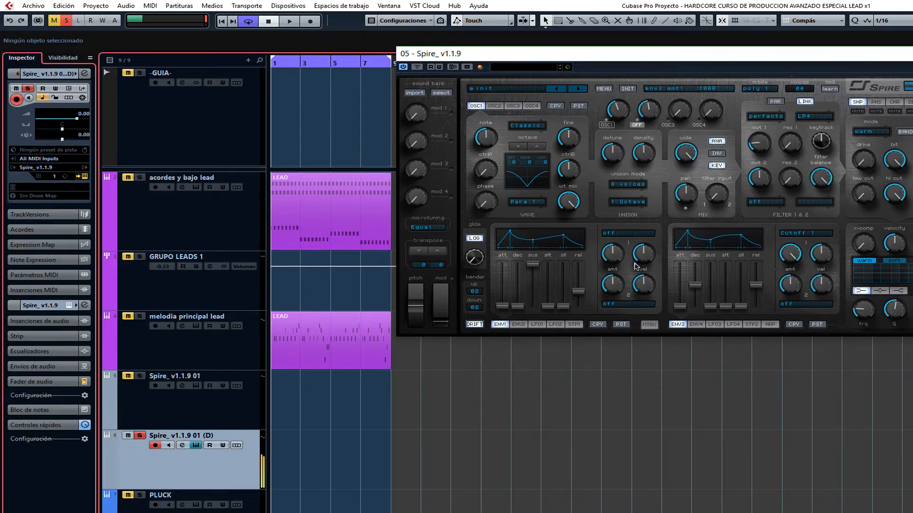
left_click_drag(571, 208, 599, 332)
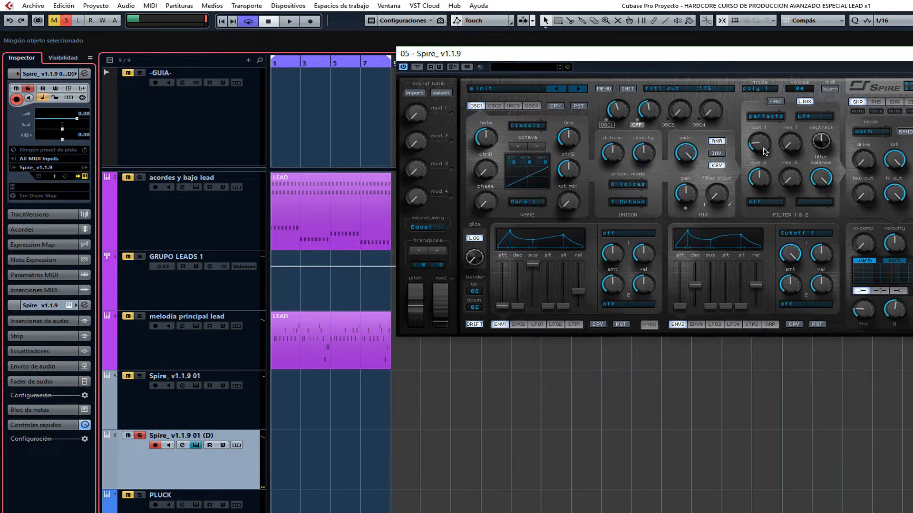
Raise the filter 1 cutoff again and sweep OSC1's wt mix back up to 1000.
left_click_drag(760, 150, 784, 157)
left_click_drag(566, 204, 567, 171)
left_click_drag(592, 159, 606, 296)
left_click_drag(759, 145, 763, 74)
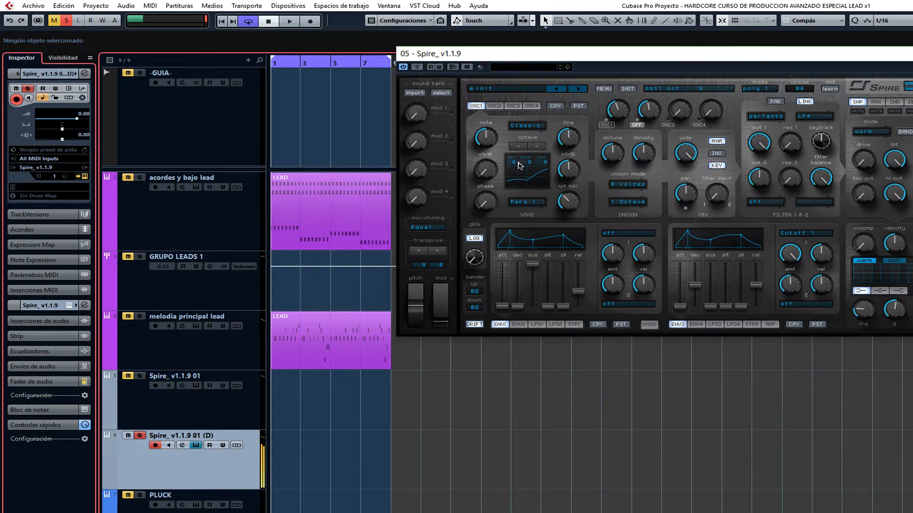
left_click_drag(579, 197, 581, 134)
mouse_move(760, 143)
left_mouse_down()
mouse_move(767, 221)
mouse_move(763, 156)
left_mouse_up()
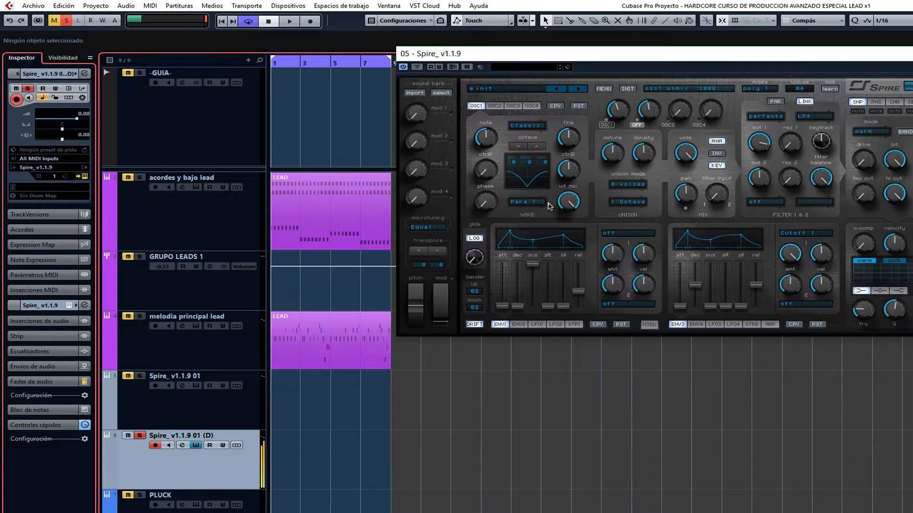
Audition the Para 4 and Bass 1 waves on OSC1 with the filter 1 cutoff raised to 1000.
left_click(528, 205)
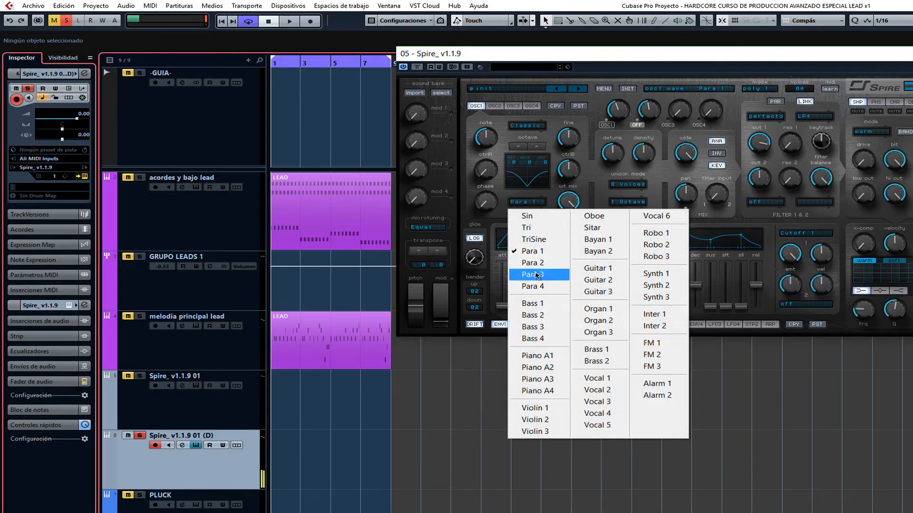
left_click(531, 288)
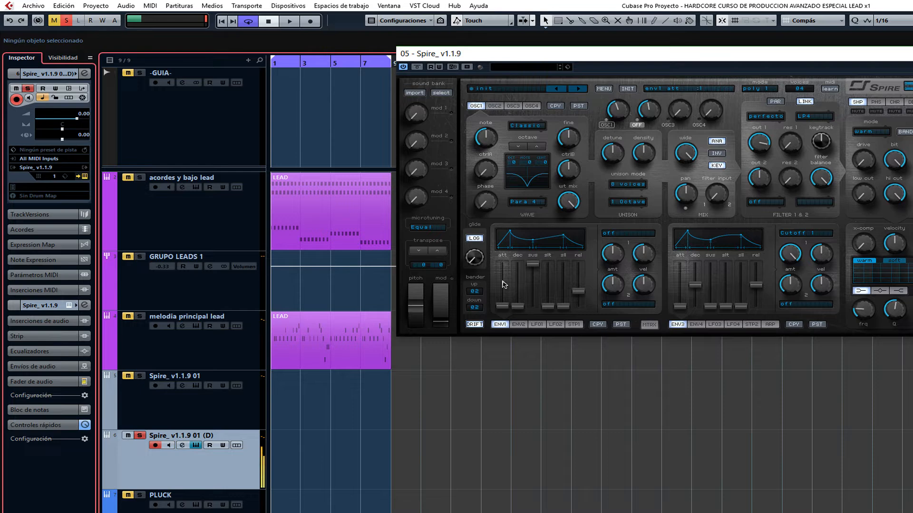
left_click(528, 202)
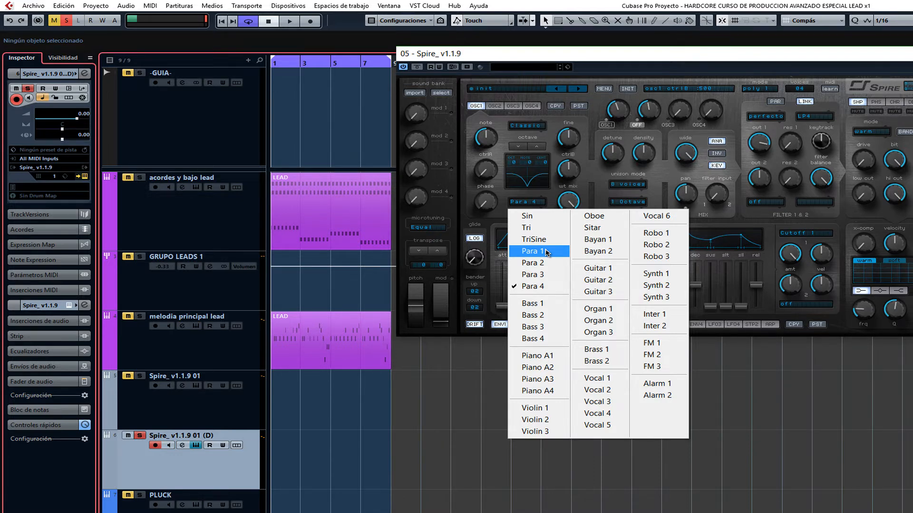
left_click(554, 308)
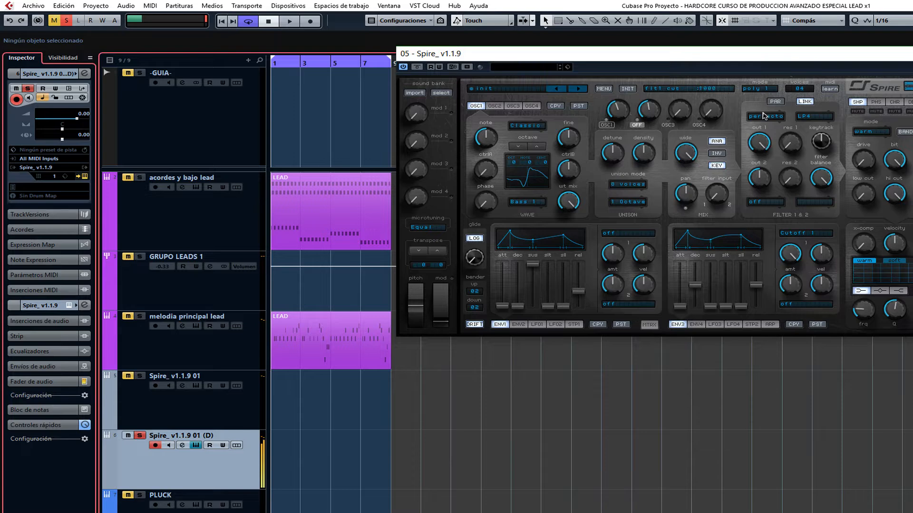
mouse_move(758, 144)
left_mouse_down()
mouse_move(762, 235)
mouse_move(777, 207)
mouse_move(760, 131)
left_mouse_up()
Set OSC1's wave to Piano A1 with wt mix at about 520, and pull the filter 1 cutoff back from maximum.
left_click(526, 204)
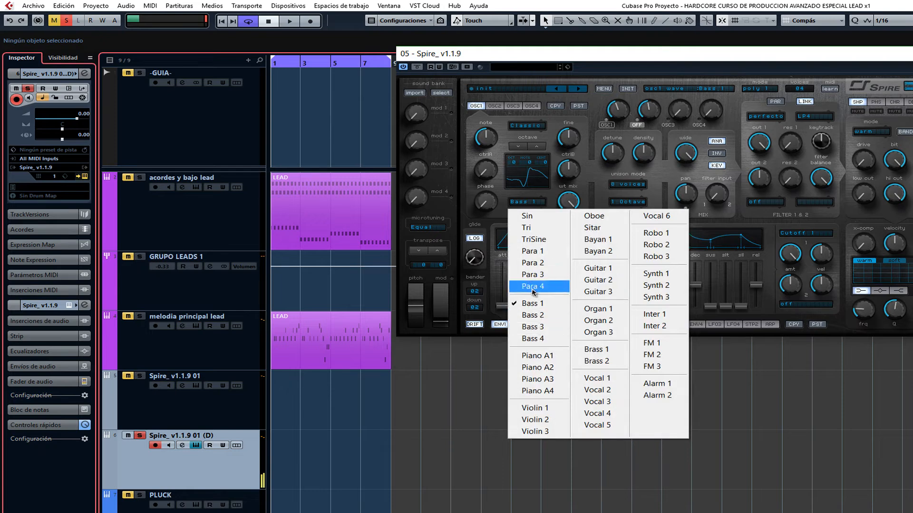
left_click(541, 357)
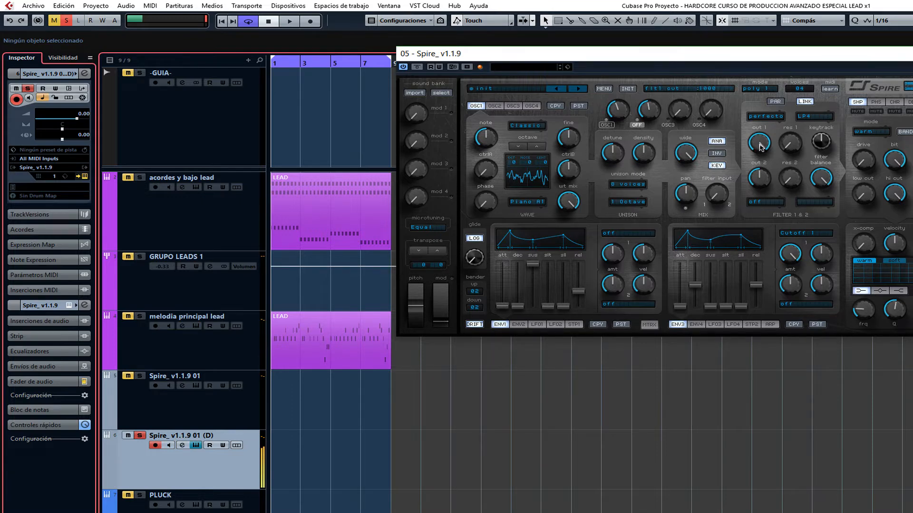
left_click_drag(760, 147, 772, 103)
left_click_drag(566, 204, 590, 276)
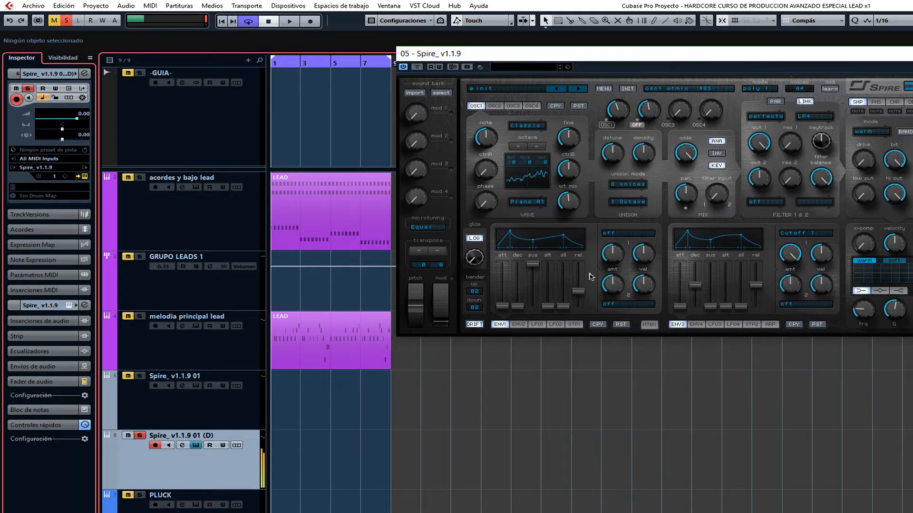
left_click_drag(759, 143, 761, 192)
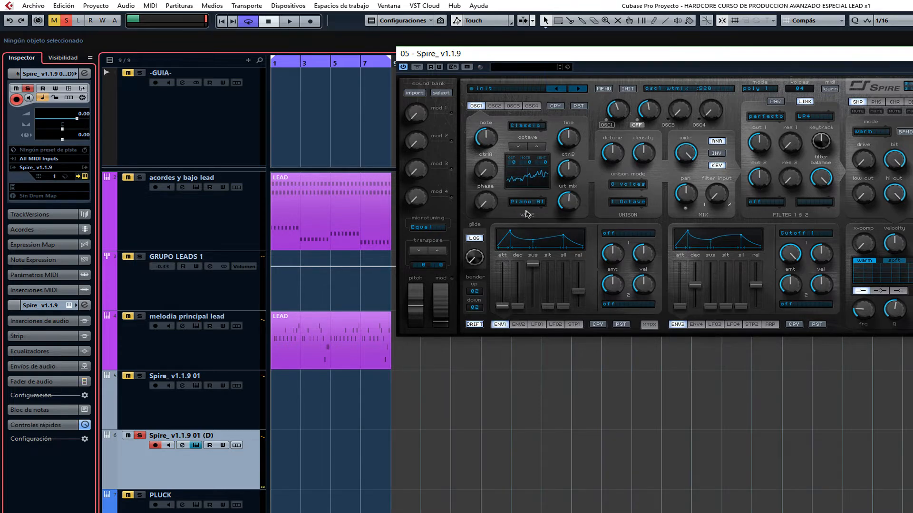
Expand the duplicated track's audio inserts and examine the Piano A1 sound's spectrum in the channel equalizer.
left_click(38, 321)
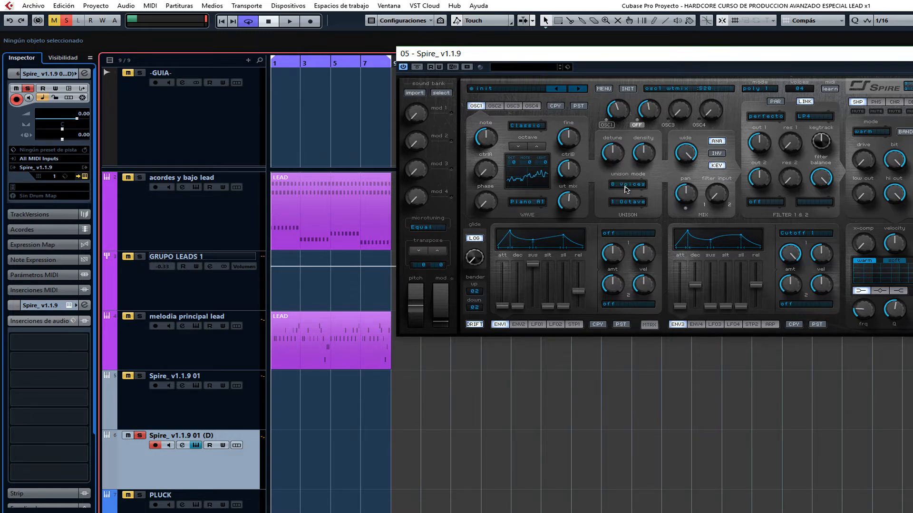
left_click(476, 107)
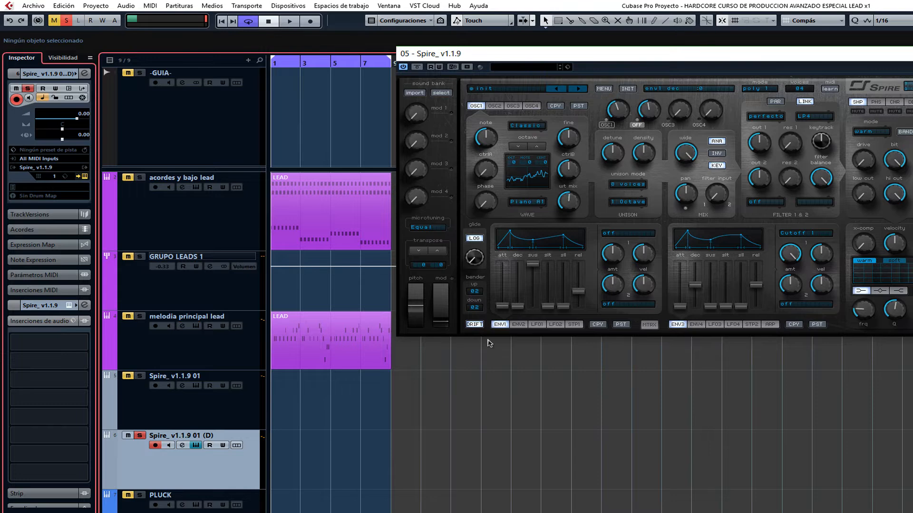
left_click(84, 75)
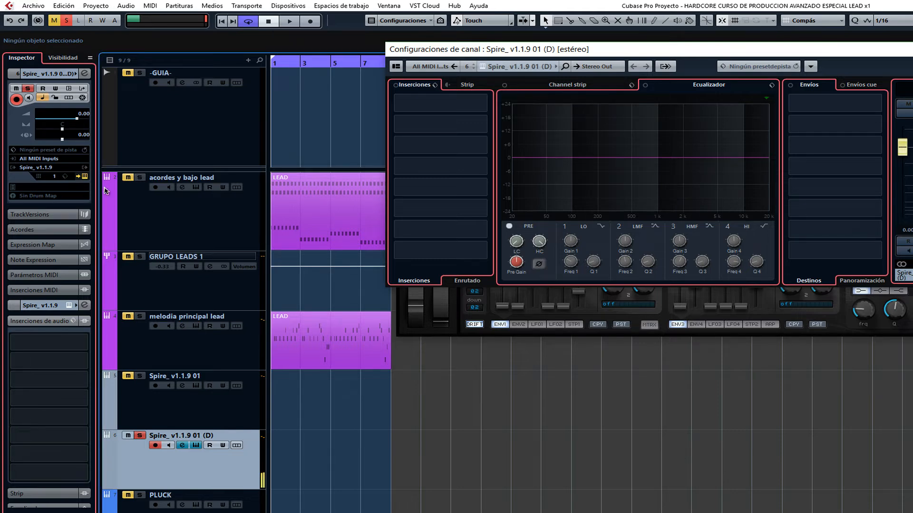
left_click(84, 72)
left_click(85, 73)
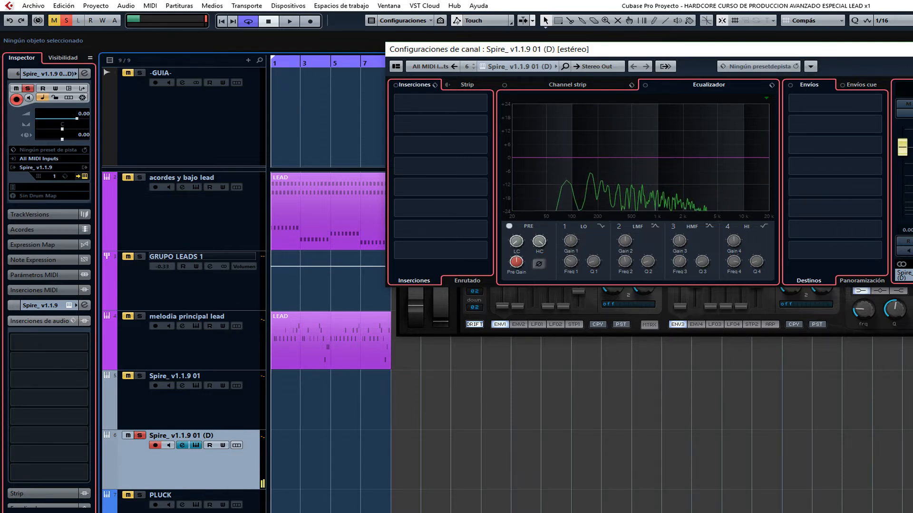
key("Escape")
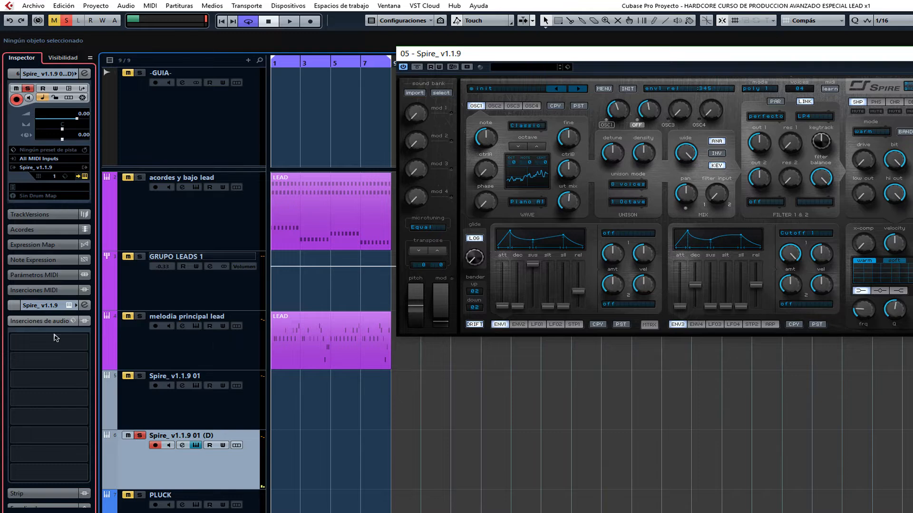
Insert FabFilter Pro-Q 2 in the duplicated track's first audio insert slot.
left_click(84, 345)
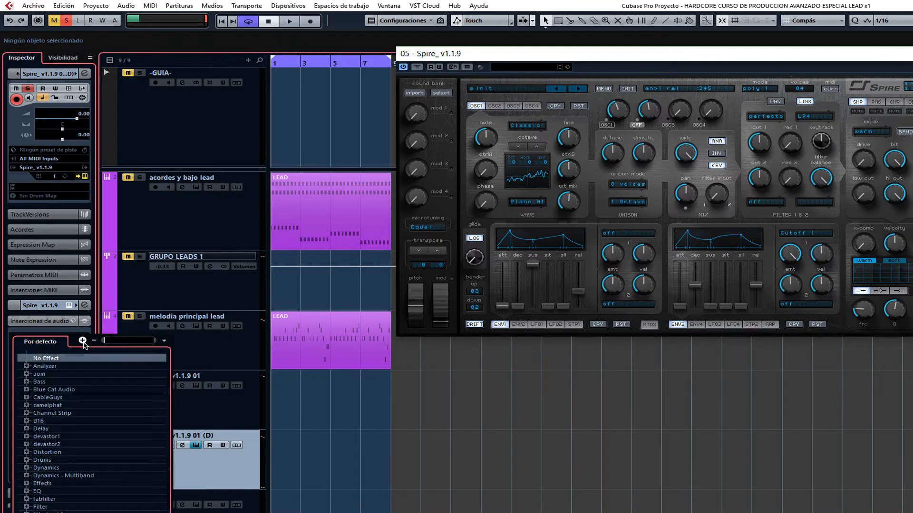
left_click(27, 499)
scroll(28, 501, "down", 2)
left_click(82, 506)
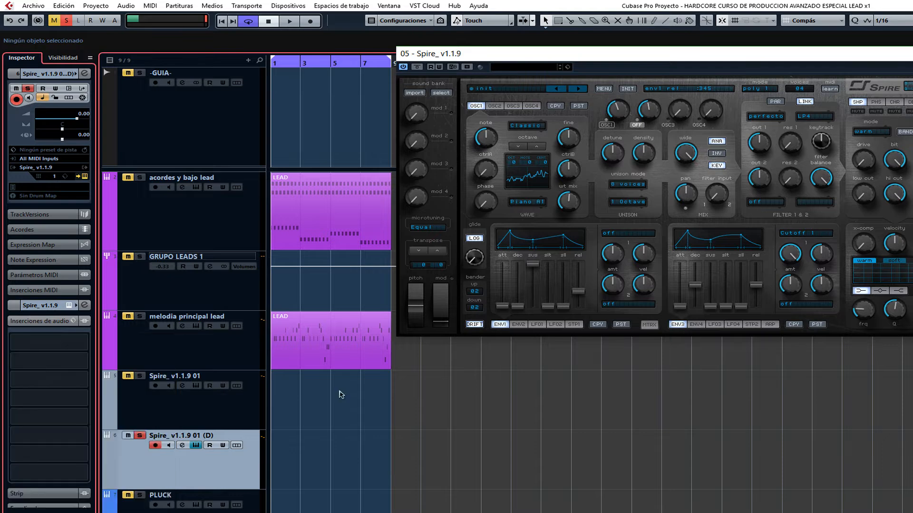
left_click_drag(569, 141, 610, 106)
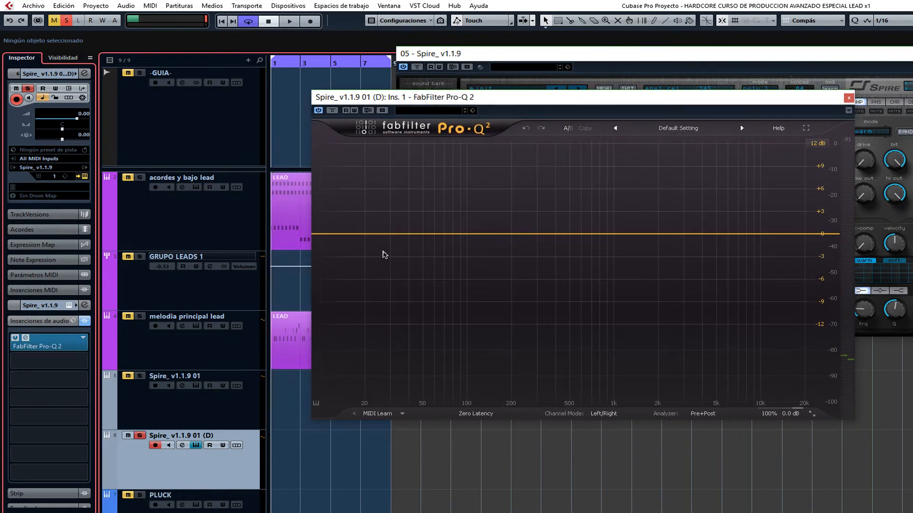
Add a low-cut band at about 20 Hz and restrict it to the mid signal using the Mid/Side channel mode.
left_click(364, 233)
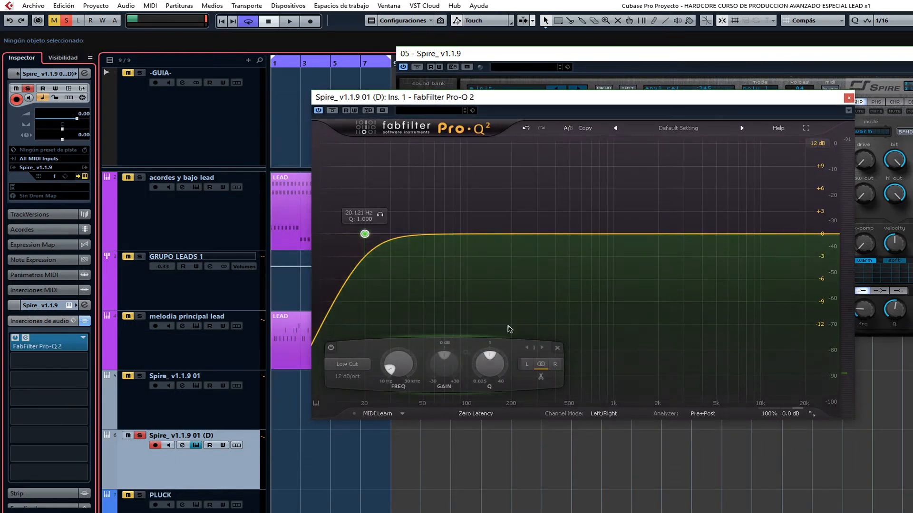
left_click(595, 414)
left_click(611, 493)
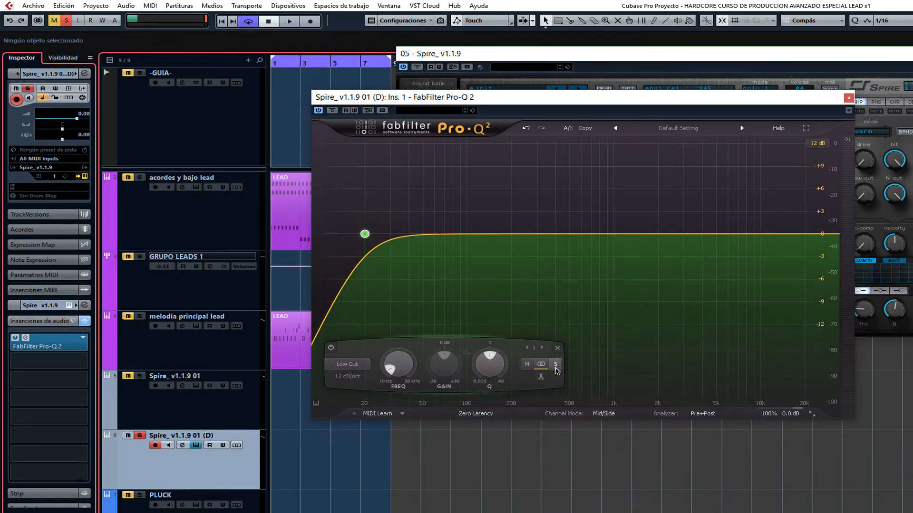
left_click(526, 364)
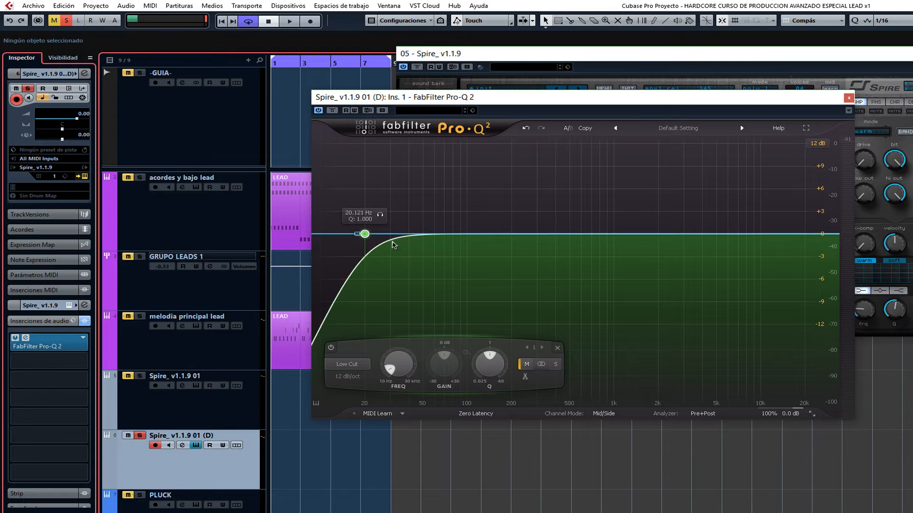
Move the mid low cut to about 456 Hz with a Q of 0.727, and compare the sound with the EQ bypassed.
left_click_drag(365, 234, 562, 254)
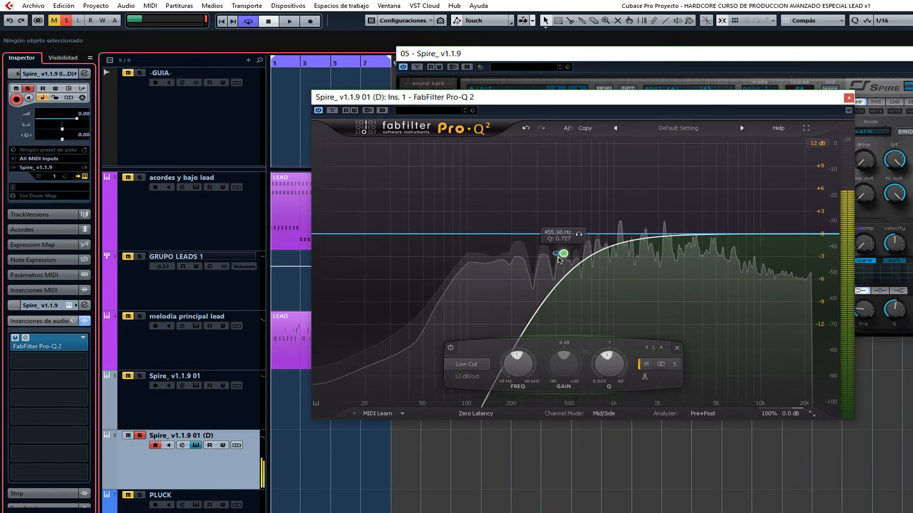
left_click(332, 110)
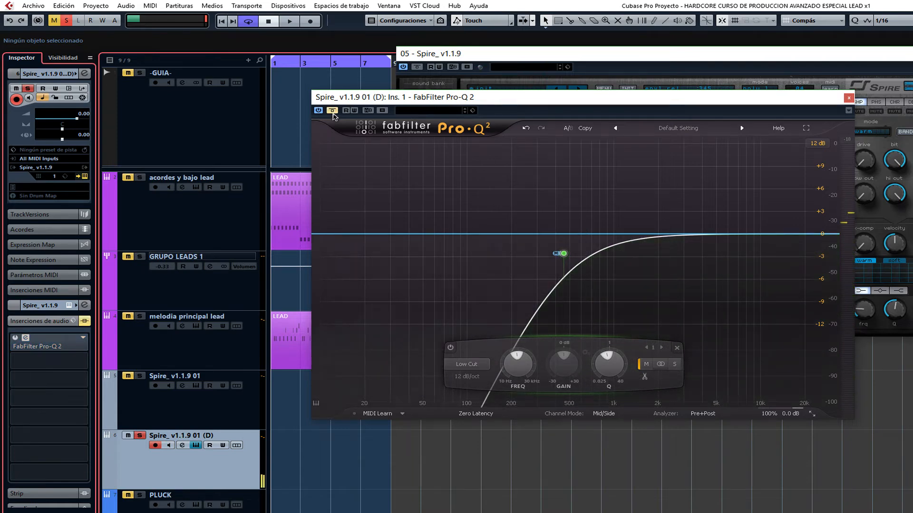
left_click(333, 113)
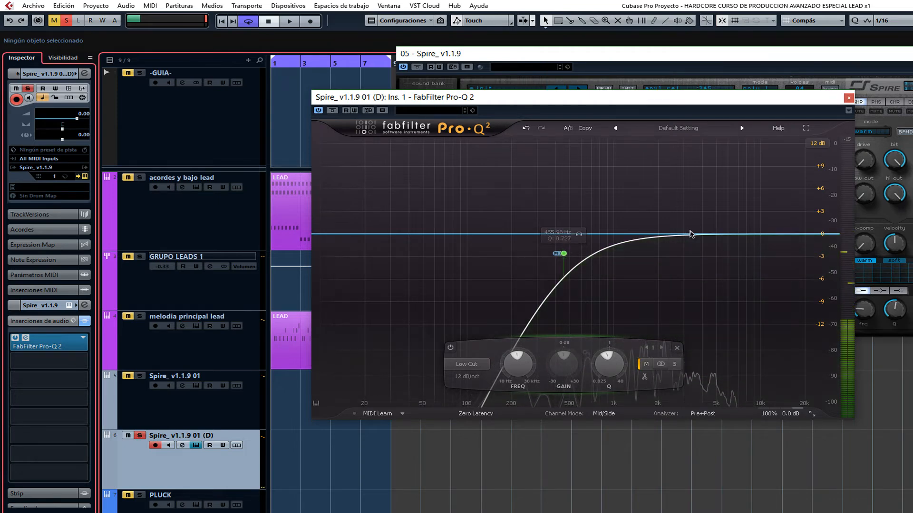
Add a bell band at about 3.3 kHz, restrict it to the side signal, boost it and set its slope to 48 dB/oct.
left_click(689, 234)
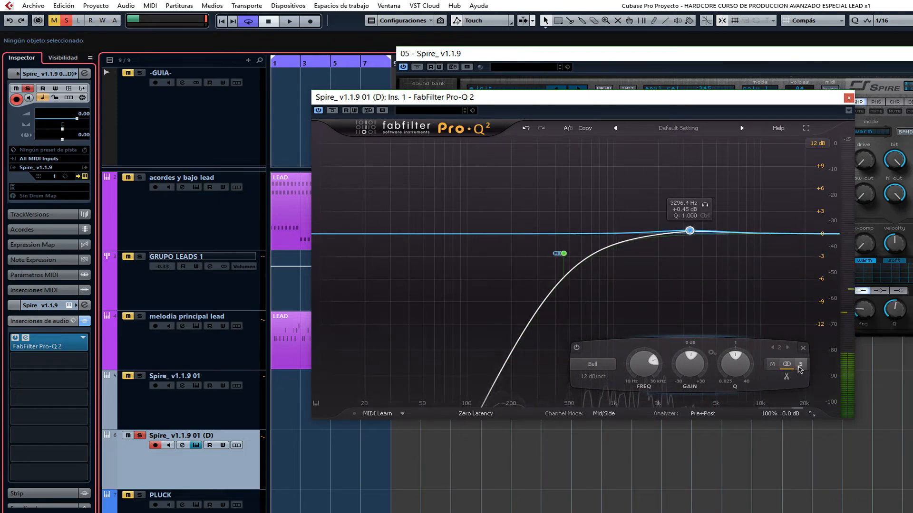
left_click(799, 365)
left_click_drag(692, 233, 691, 217)
left_click(589, 377)
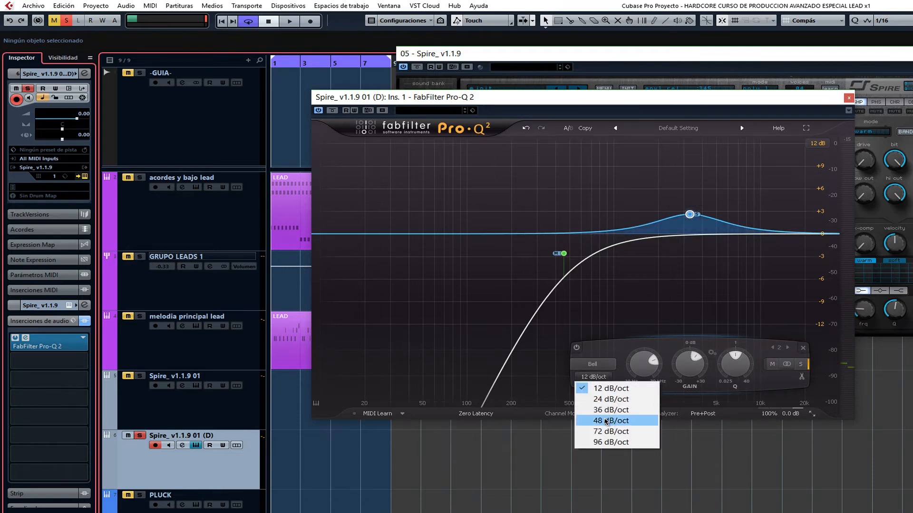
left_click(609, 420)
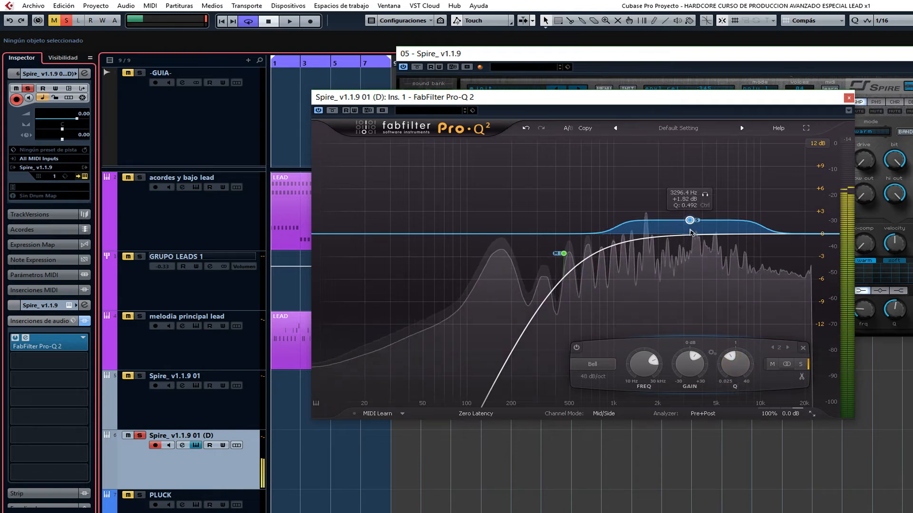
Move the side boost to about 15.4 kHz at about +3.9 dB with a Q of 0.492, and compare the sound with the EQ bypassed.
left_click_drag(689, 214, 776, 196)
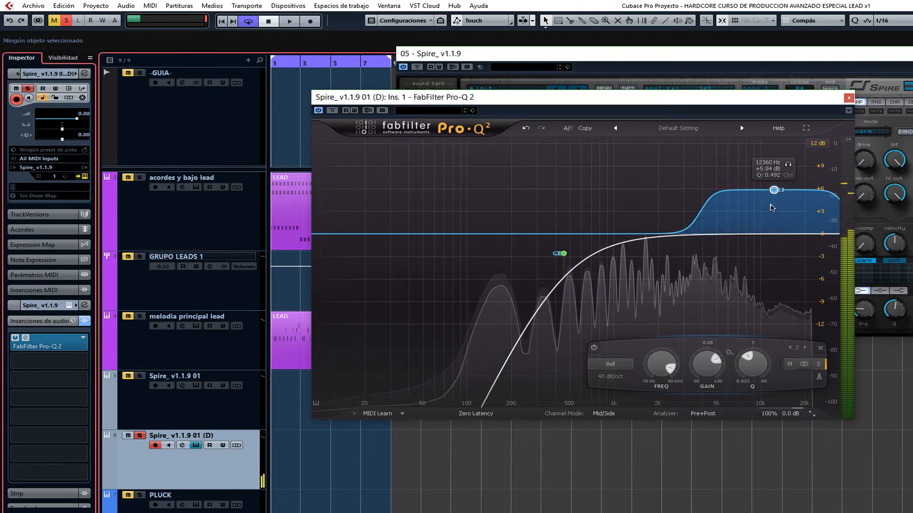
mouse_move(775, 190)
left_mouse_down()
mouse_move(776, 177)
mouse_move(780, 184)
left_mouse_up()
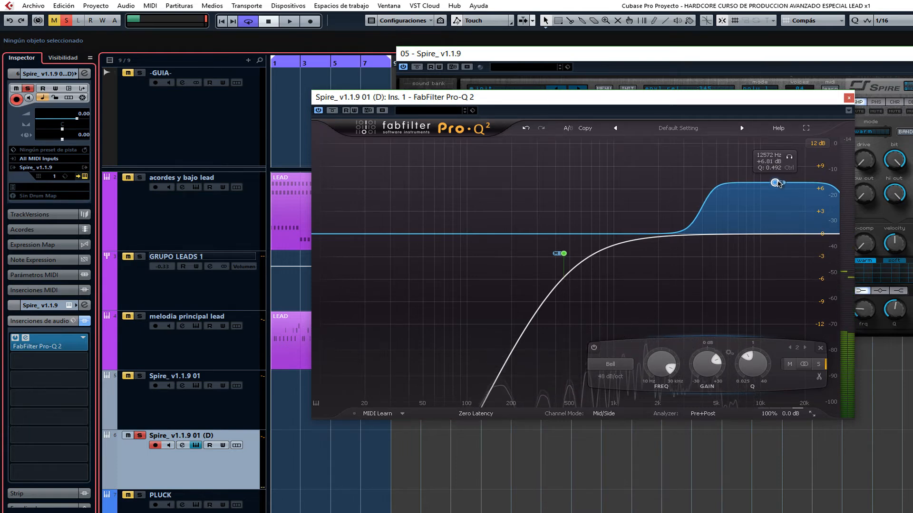
key("alt+Tab")
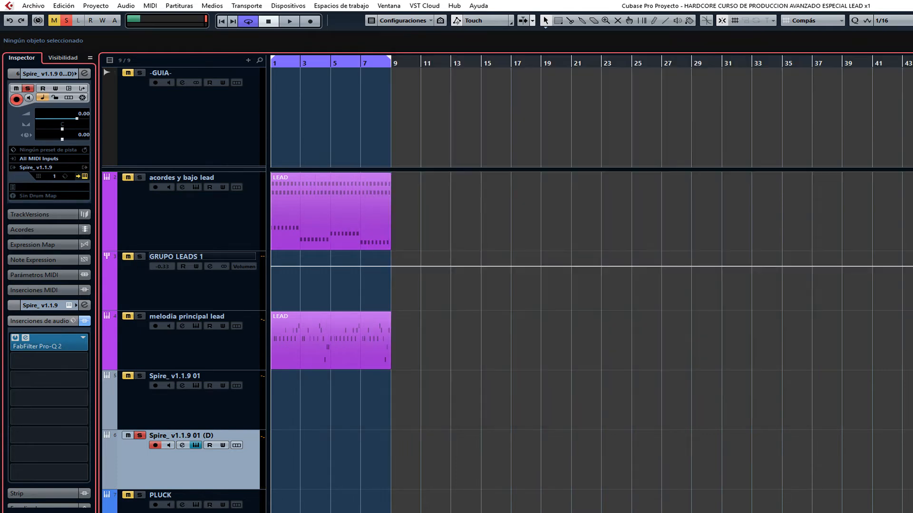
left_click(314, 316)
left_click_drag(778, 184, 790, 207)
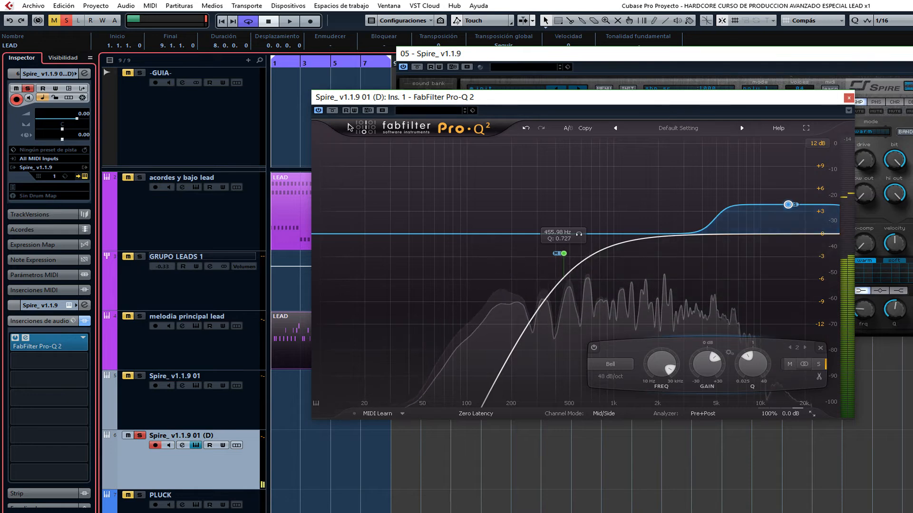
left_click(332, 111)
left_click(331, 112)
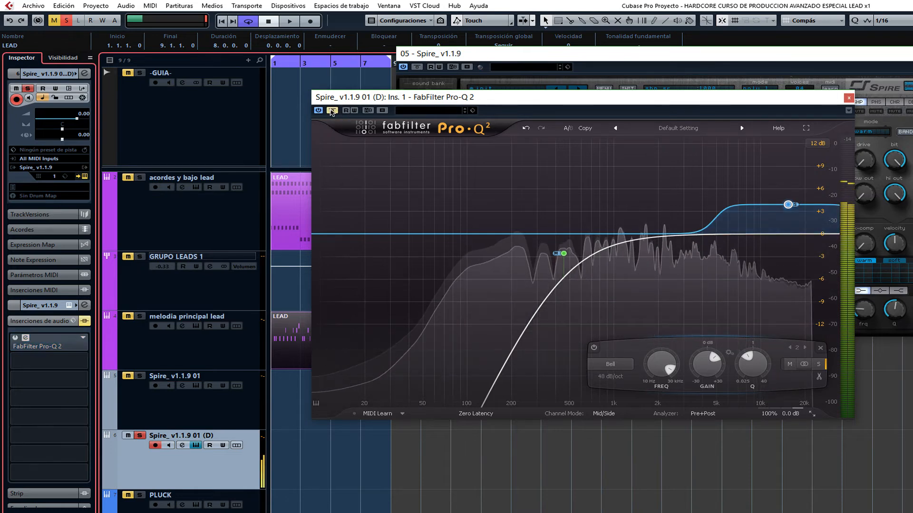
left_click(332, 112)
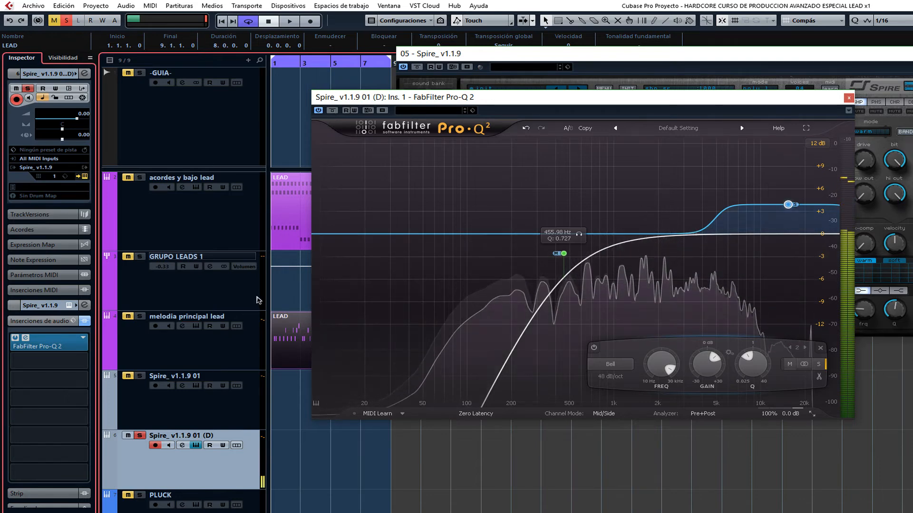
Insert Invisible_Limiter_G2 in the duplicated track's second audio insert slot and set its gain to 7.00 dB.
left_click(83, 339)
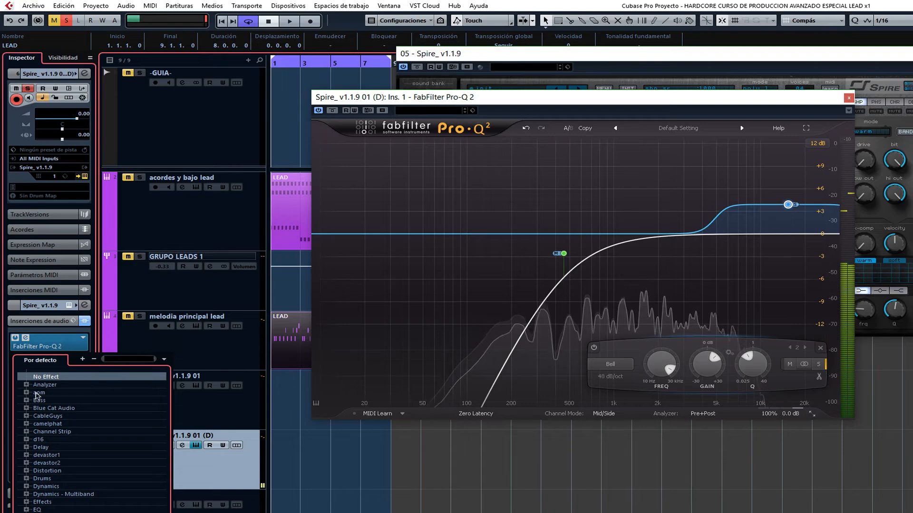
left_click(38, 392)
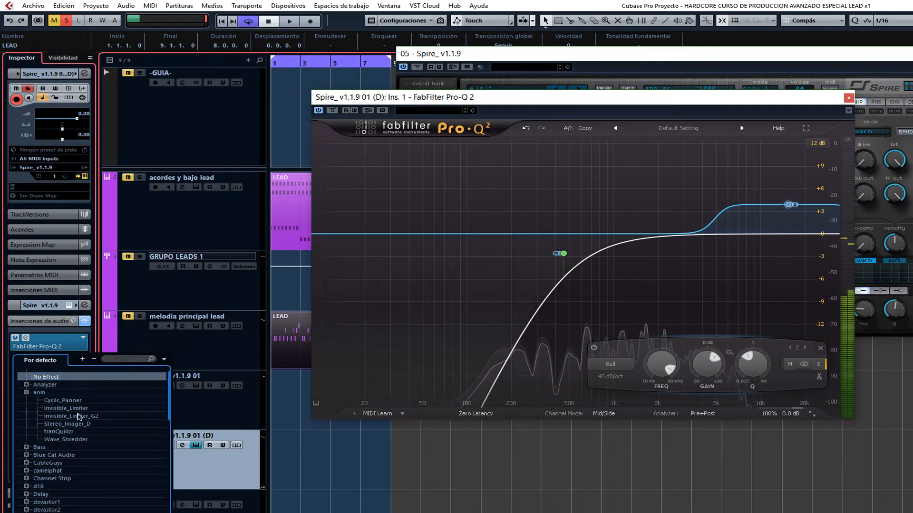
left_click(71, 416)
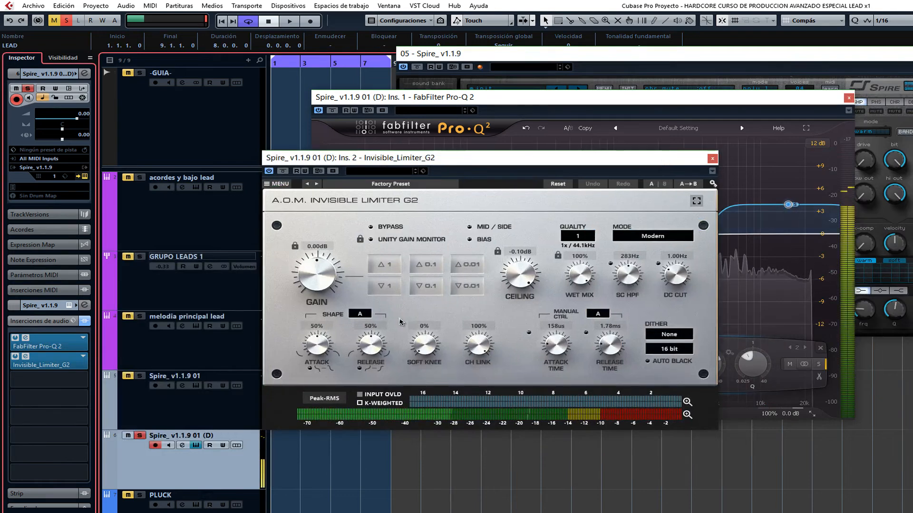
left_click_drag(308, 272, 310, 248)
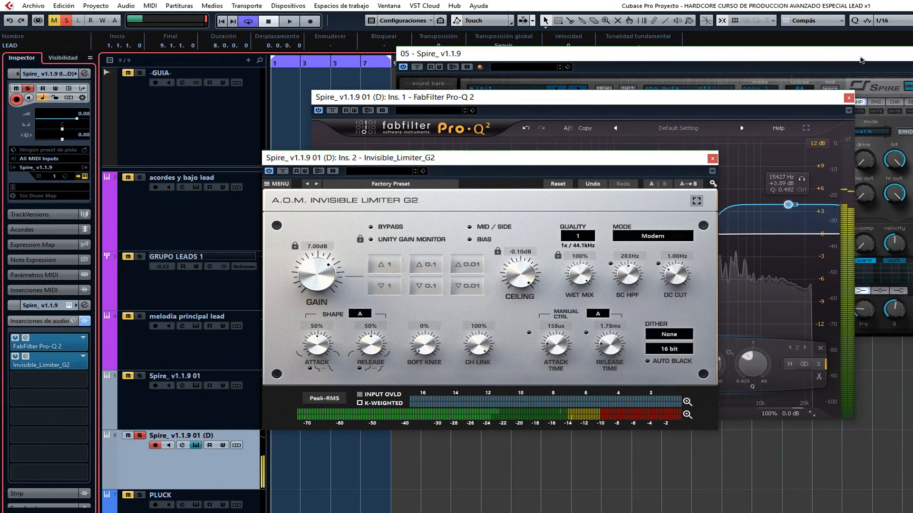
Compare the duplicated track's sound with the limiter bypassed and with all its audio inserts bypassed.
left_click(867, 105)
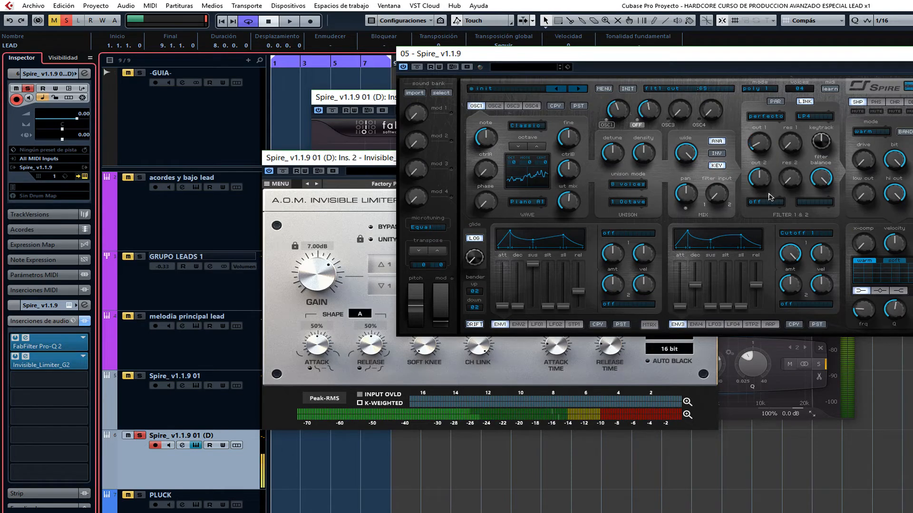
left_click(909, 375)
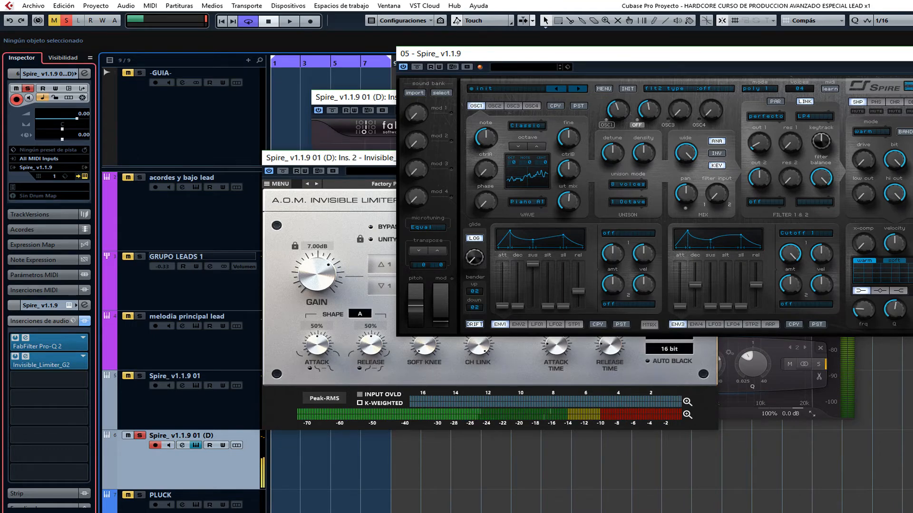
left_click(284, 172)
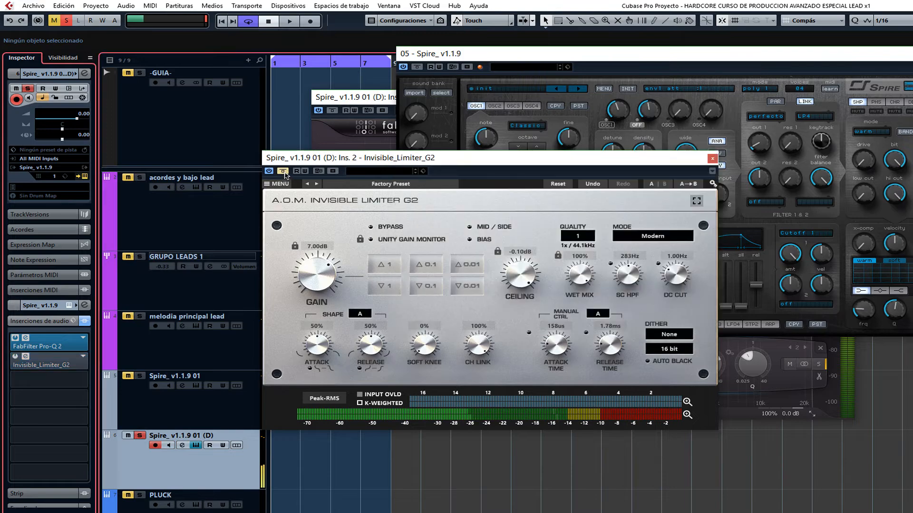
left_click(284, 171)
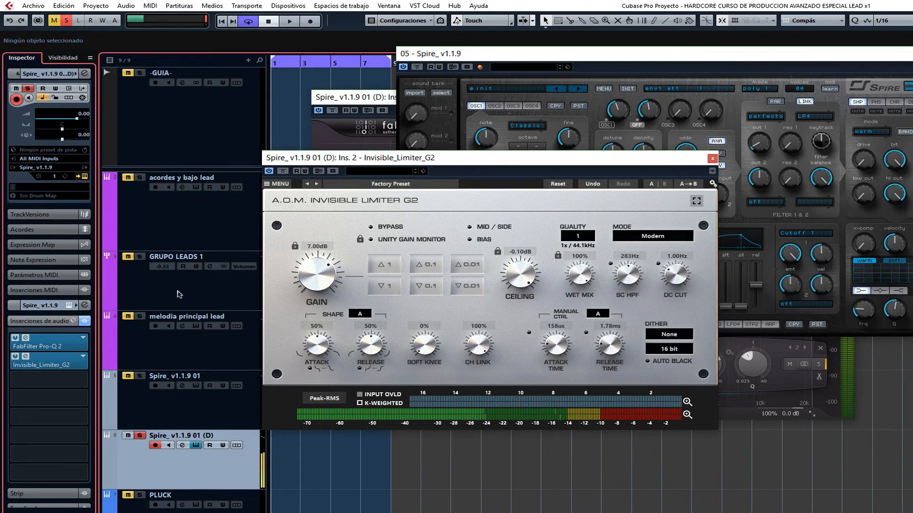
left_click(86, 322)
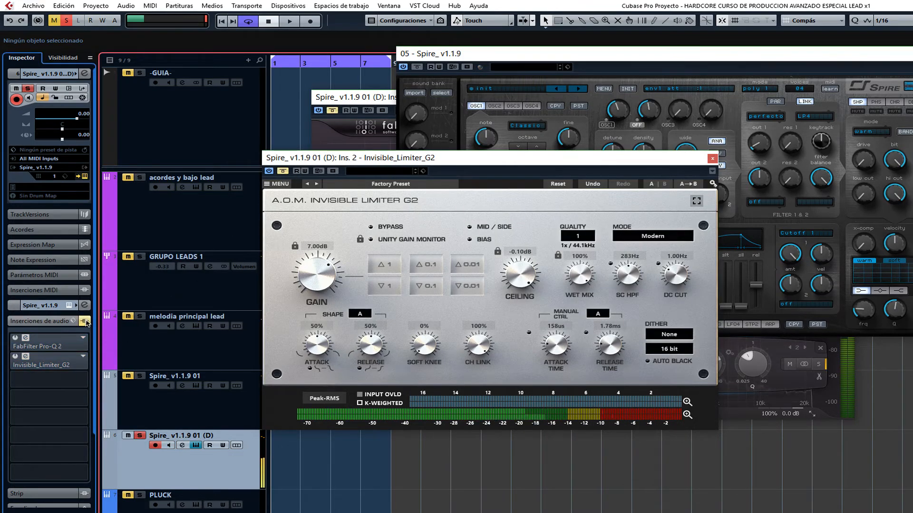
left_click(85, 321)
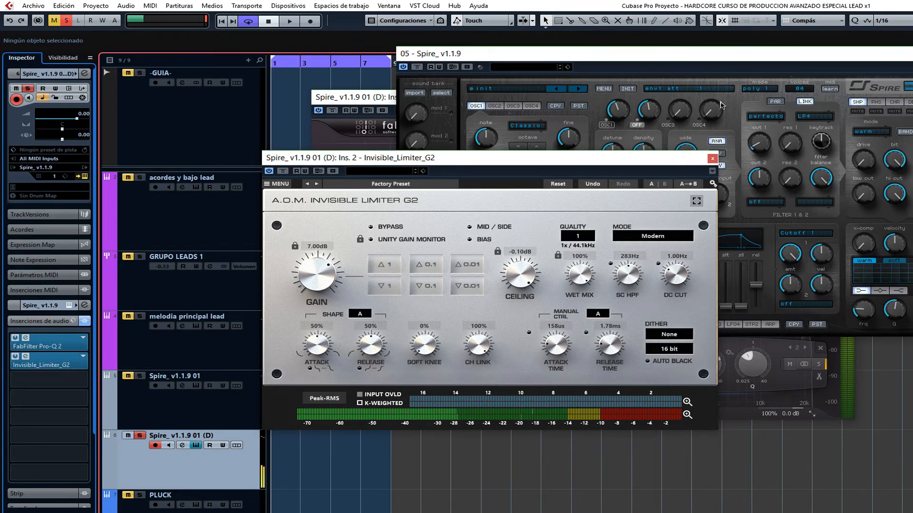
Sweep Spire's filter 1 cutoff up and down while listening, and leave it fully open.
left_click(760, 140)
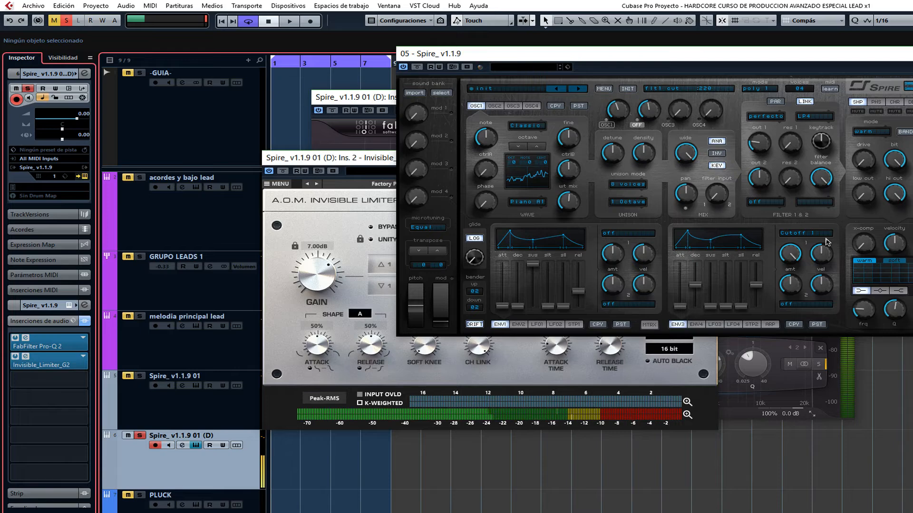
left_click_drag(767, 145, 779, 43)
left_click_drag(760, 143, 783, 233)
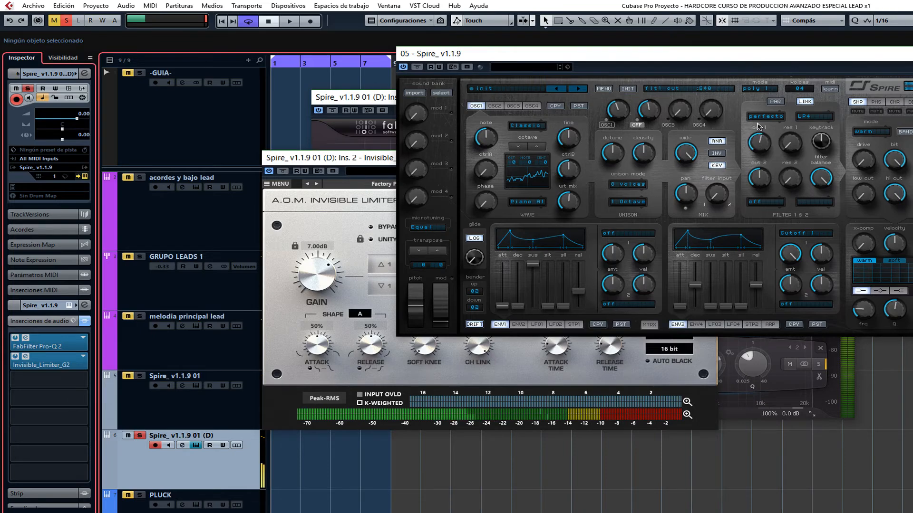
left_click_drag(760, 141, 766, 3)
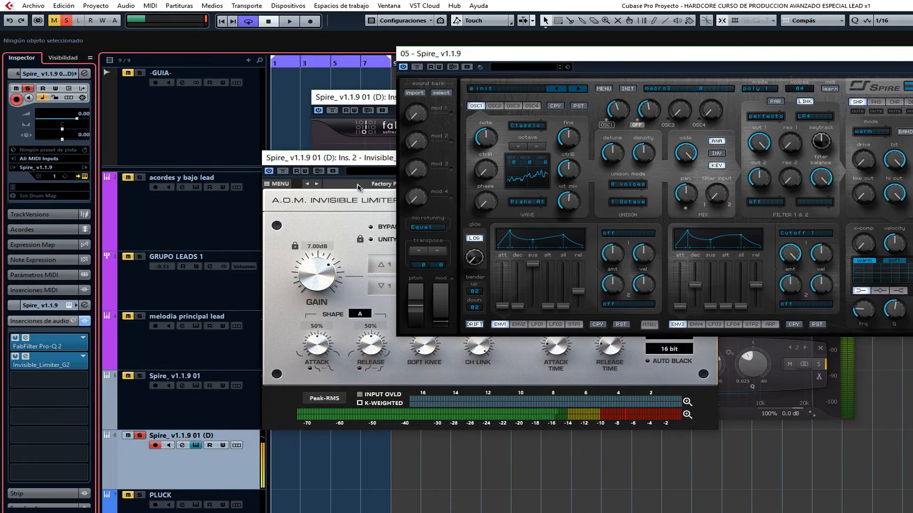
Bypass all audio inserts on the duplicated track, and open its channel settings and the Pro-Q 2 editor.
left_click(85, 322)
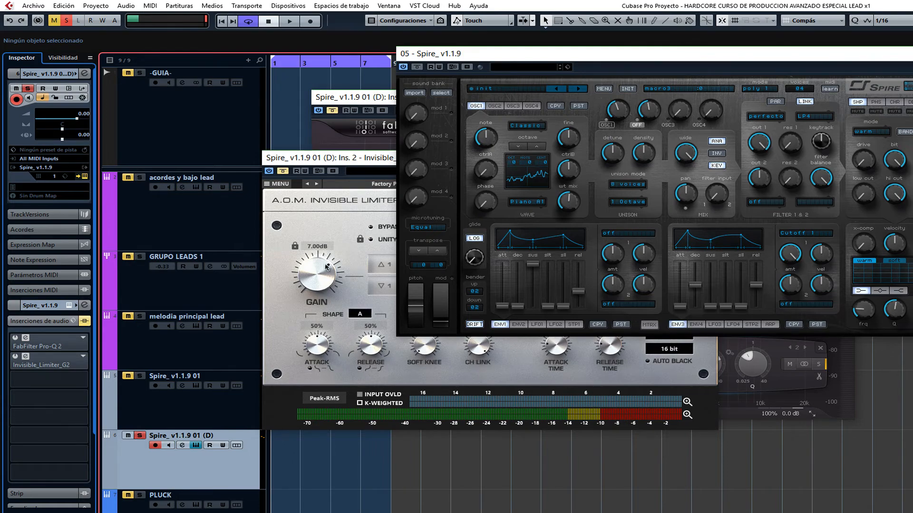
left_click(296, 264)
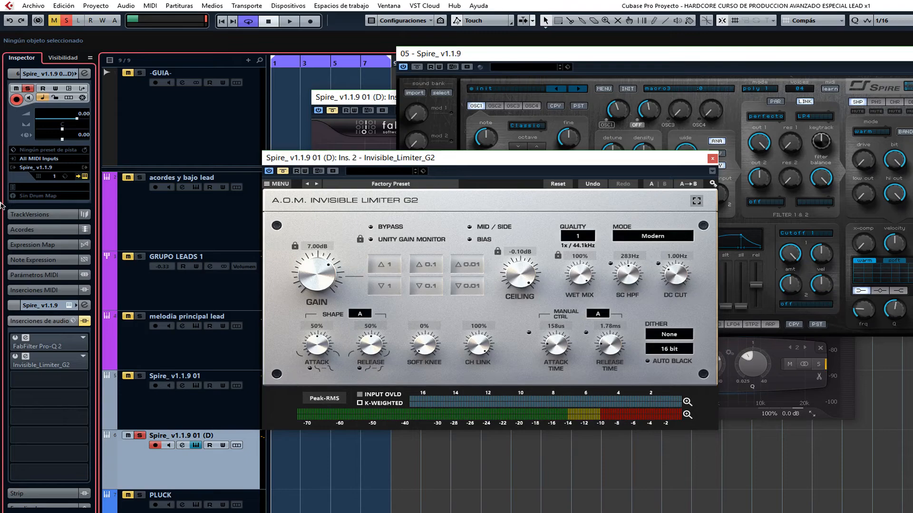
left_click(85, 74)
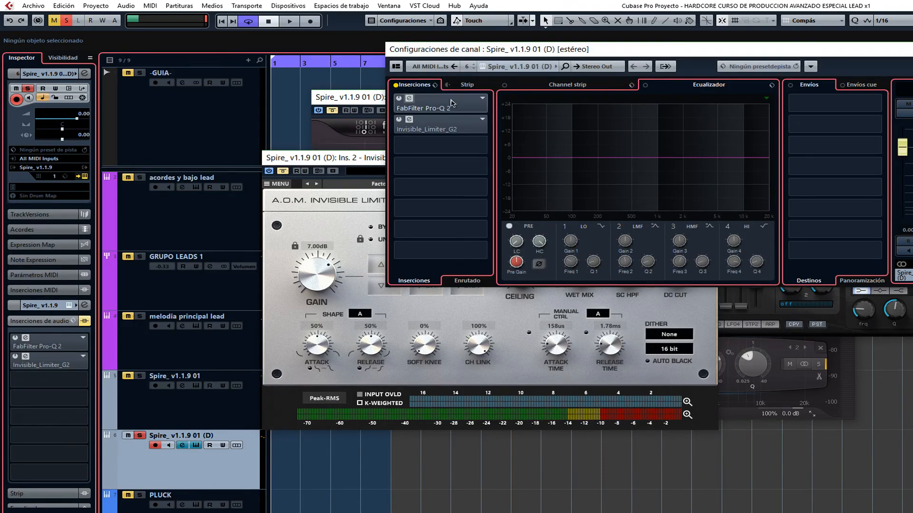
left_click(410, 100)
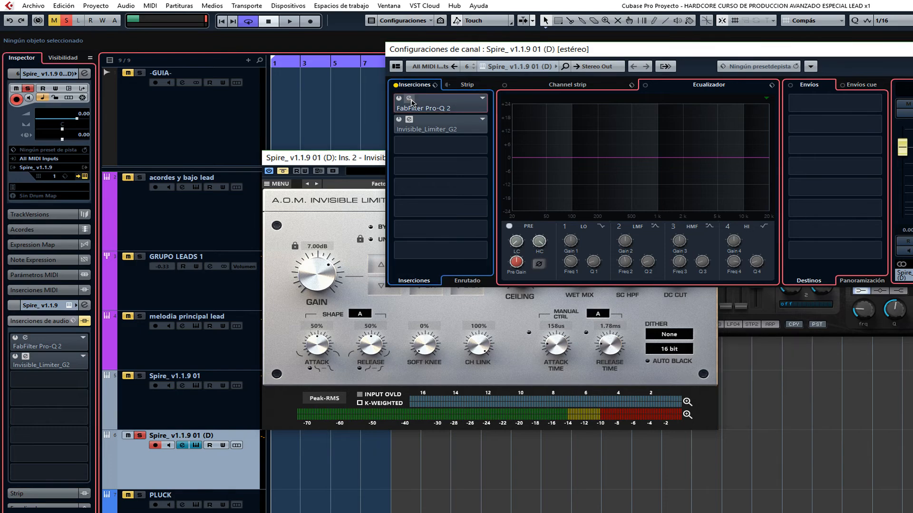
left_click(410, 100)
left_click_drag(655, 96, 635, 172)
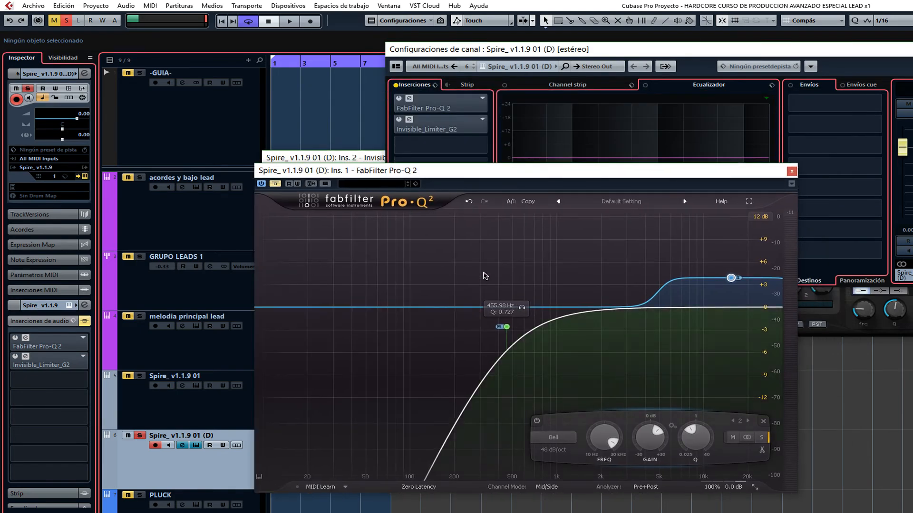
left_click_drag(457, 251, 689, 347)
left_click_drag(558, 249, 705, 360)
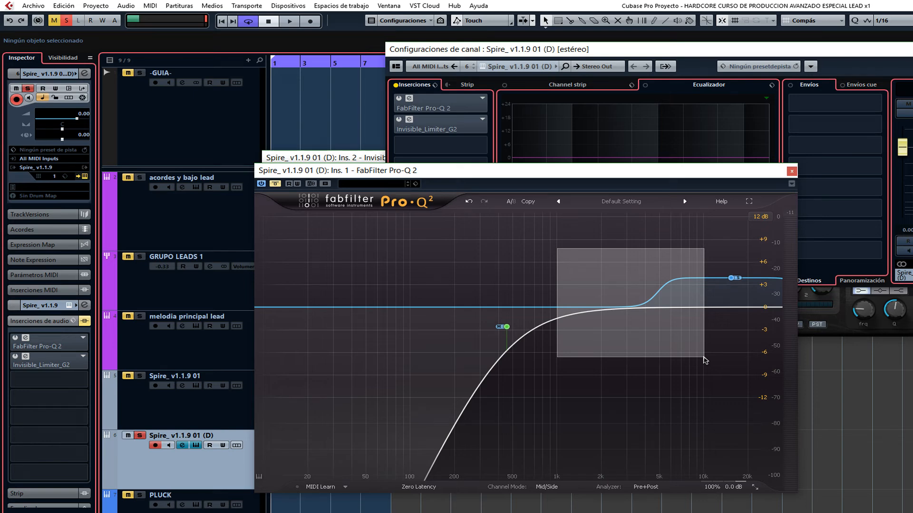
left_click_drag(705, 360, 703, 357)
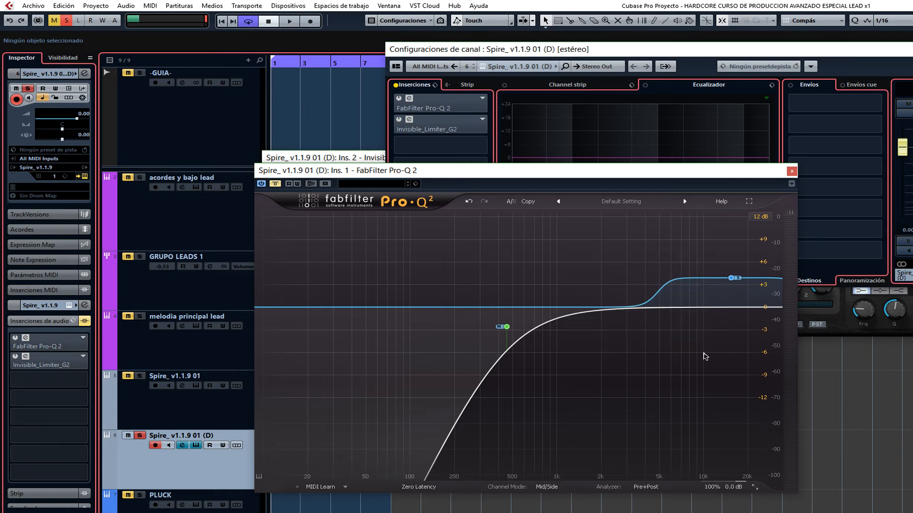
Close the Pro-Q 2 editor and reactivate the duplicated track's bypassed audio inserts.
left_click(792, 172)
left_click_drag(358, 158, 371, 158)
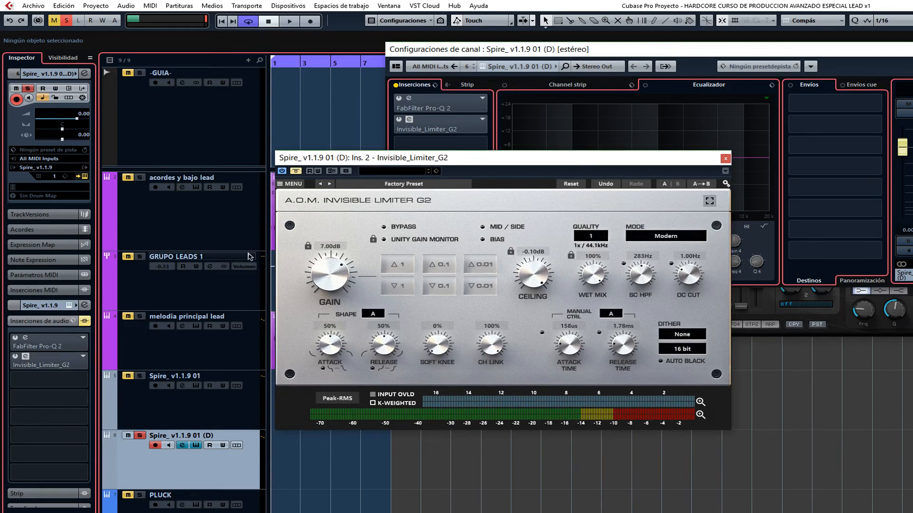
left_click(86, 321)
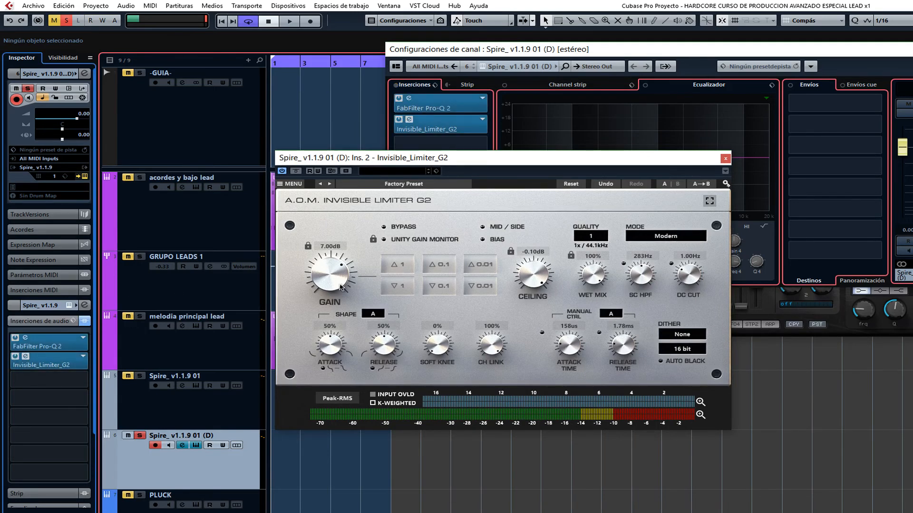
Collapse the duplicated track's audio inserts section and lower the track's volume fader to -5.30 dB.
left_click(32, 322)
scroll(48, 333, "down", 3)
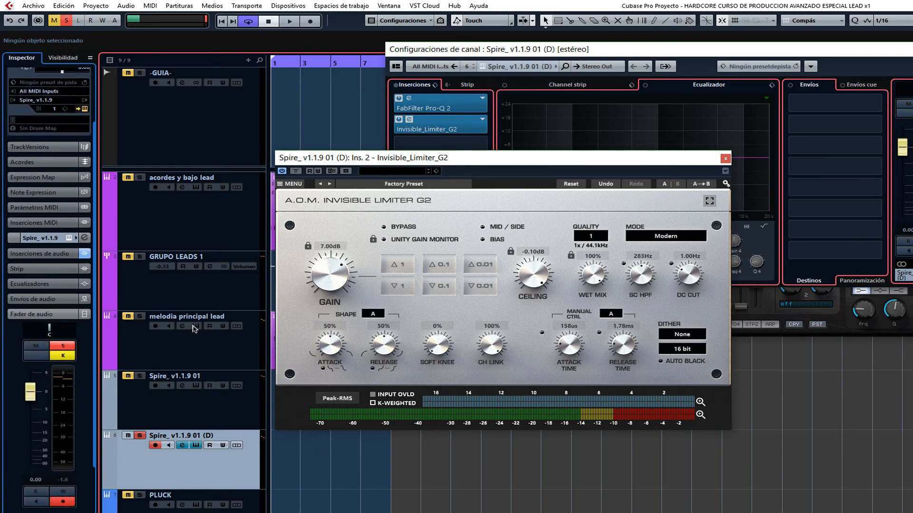
mouse_move(32, 399)
left_mouse_down()
mouse_move(32, 419)
mouse_move(33, 411)
left_mouse_up()
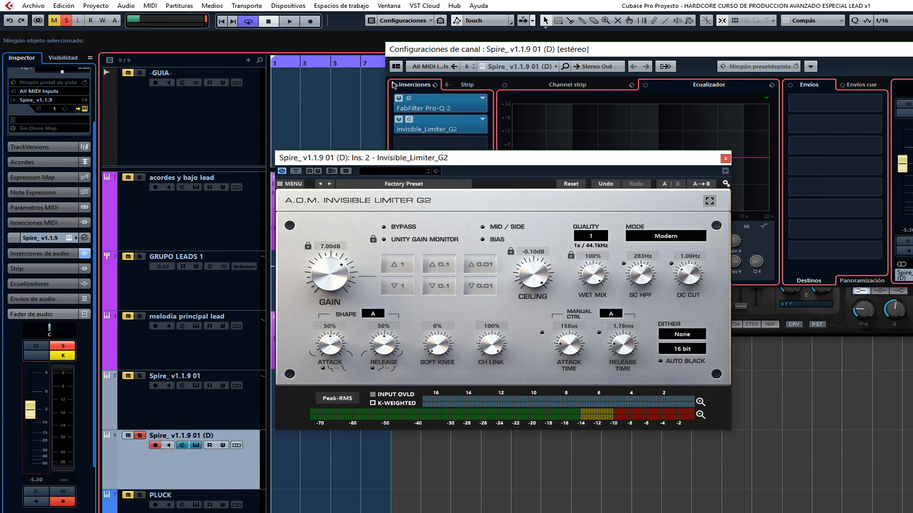
Swap the limiter editor for Pro-Q 2 and add a side-only 12 dB/oct low cut at about 251 Hz with Q about 0.258.
left_click(725, 159)
left_click(409, 98)
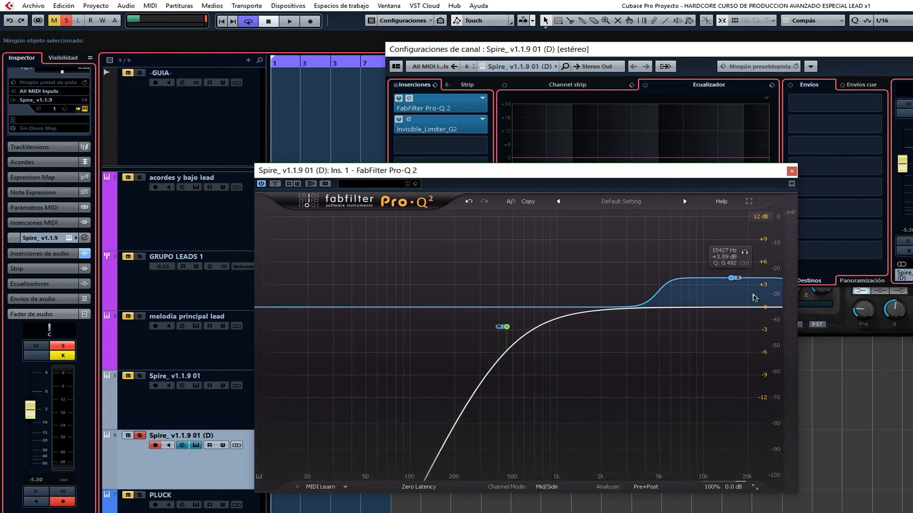
left_click(272, 307)
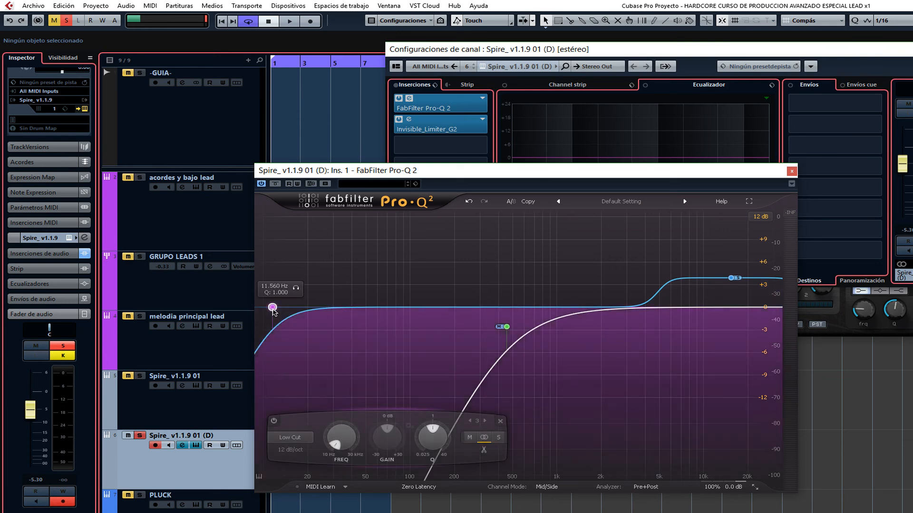
left_click_drag(272, 307, 412, 508)
left_click(542, 438)
key("space")
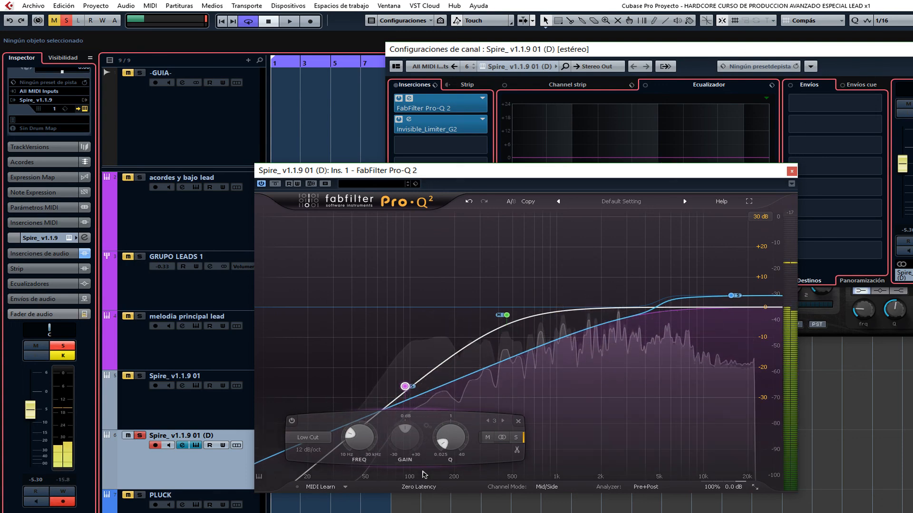
mouse_move(405, 387)
left_click_drag(405, 387, 469, 340)
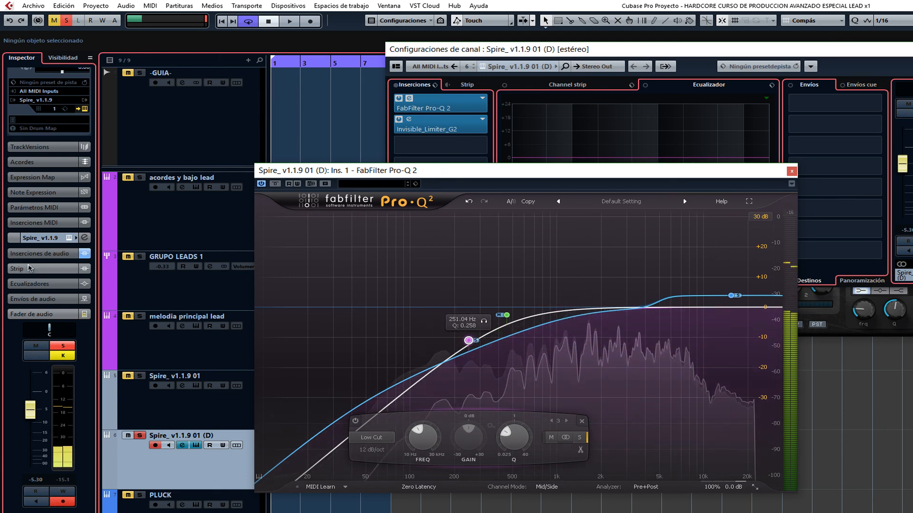
Compare the duplicated track with its audio inserts bypassed and reactivated, and raise the Q of the side low cut.
left_click(84, 253)
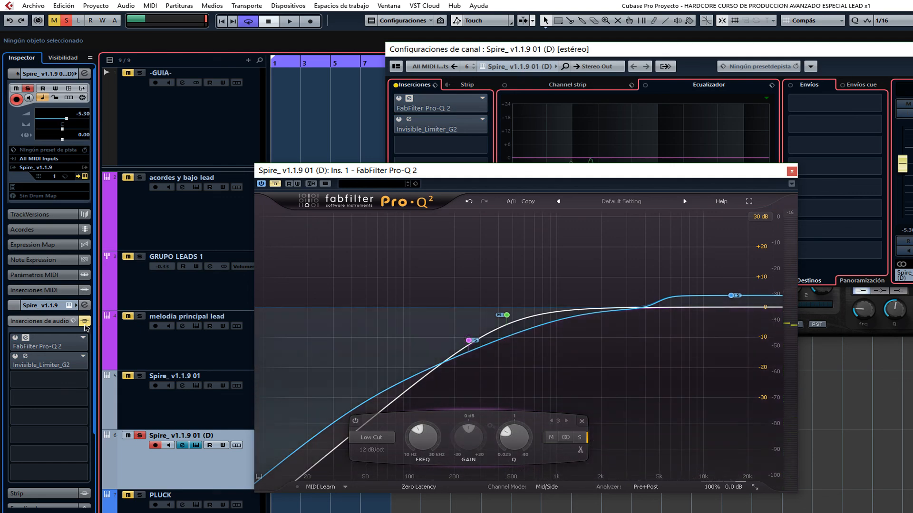
left_click(84, 323)
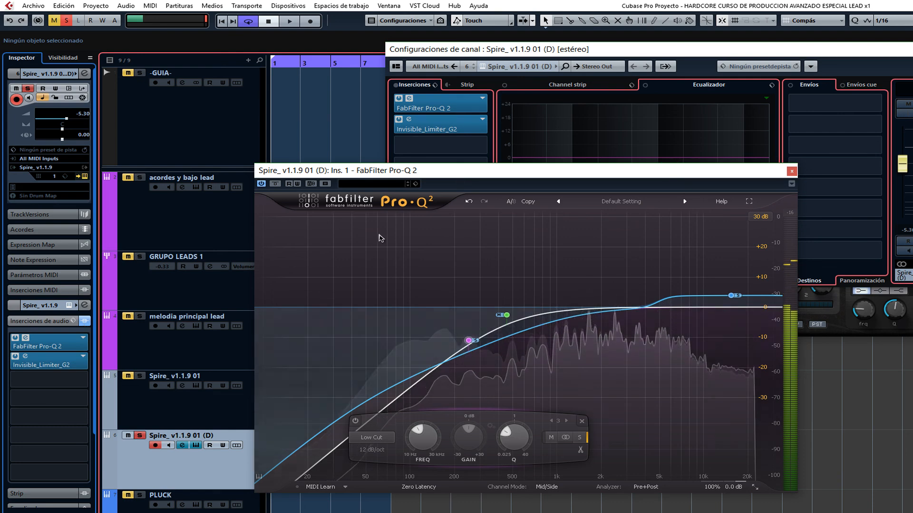
left_click_drag(464, 352, 500, 319)
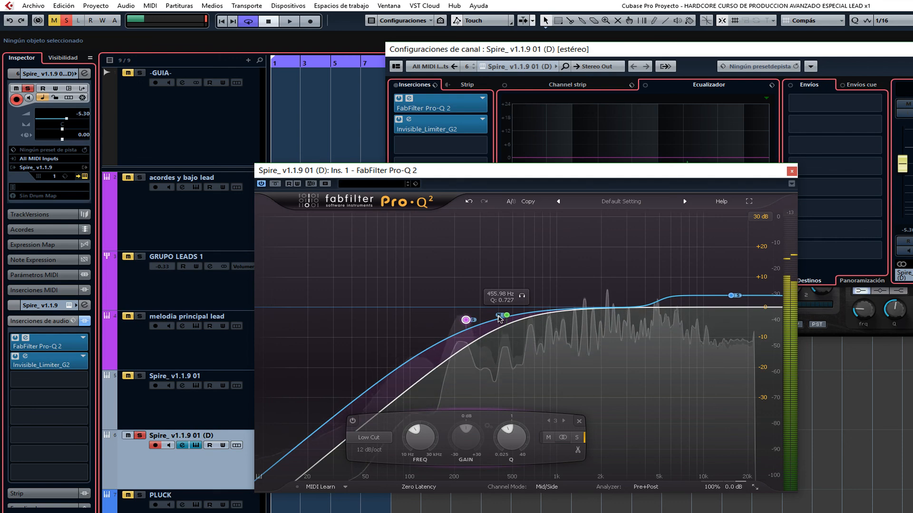
mouse_move(731, 296)
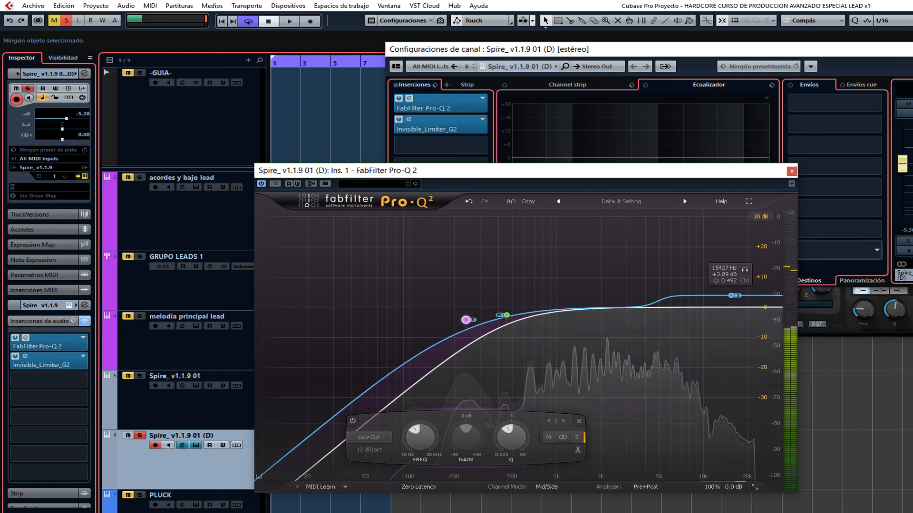
Put away the Pro-Q 2 editor and channel settings windows and return to the project's track arrangement.
key("alt+Tab")
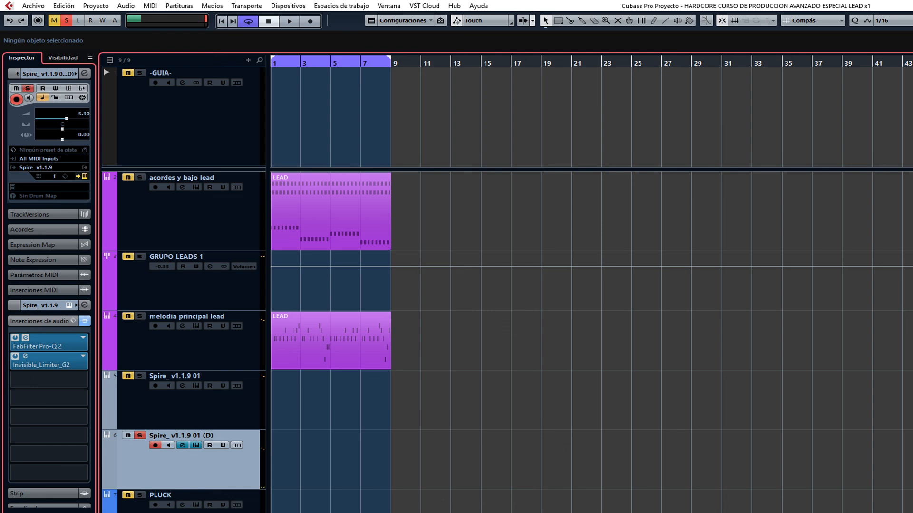
key("alt+Tab")
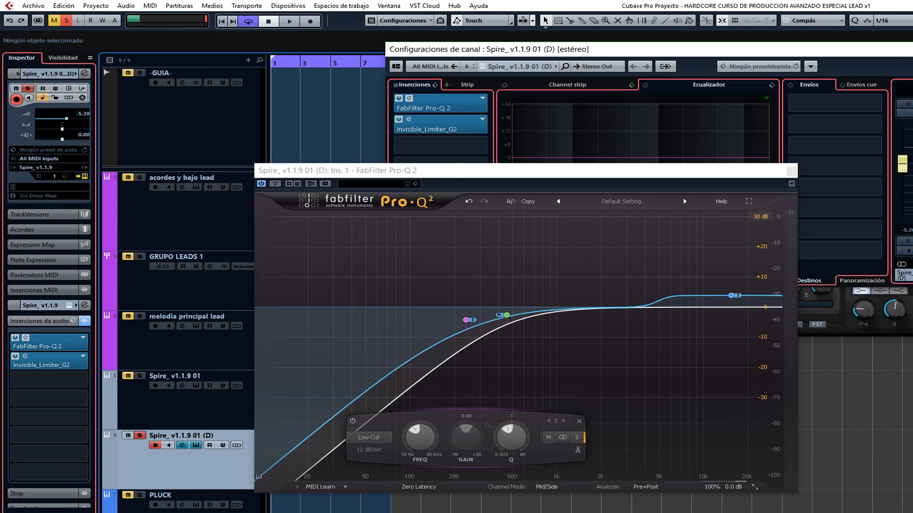
key("alt+Tab")
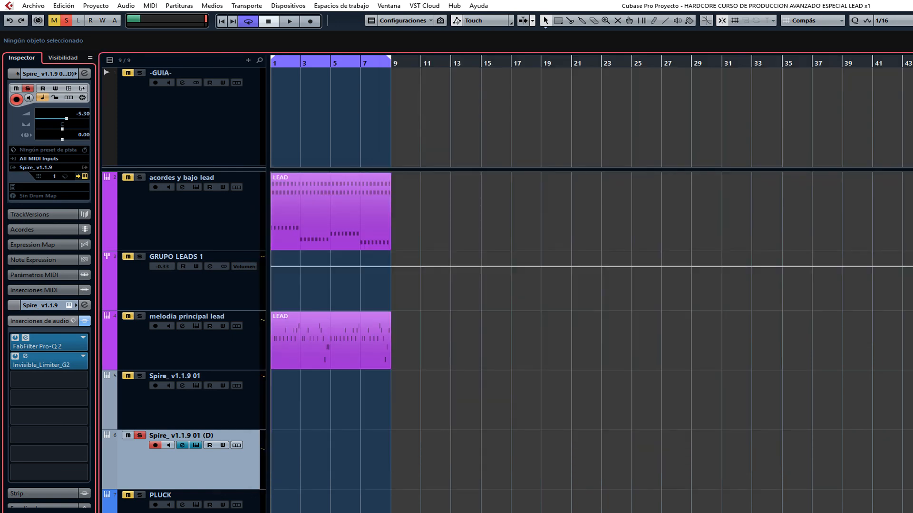